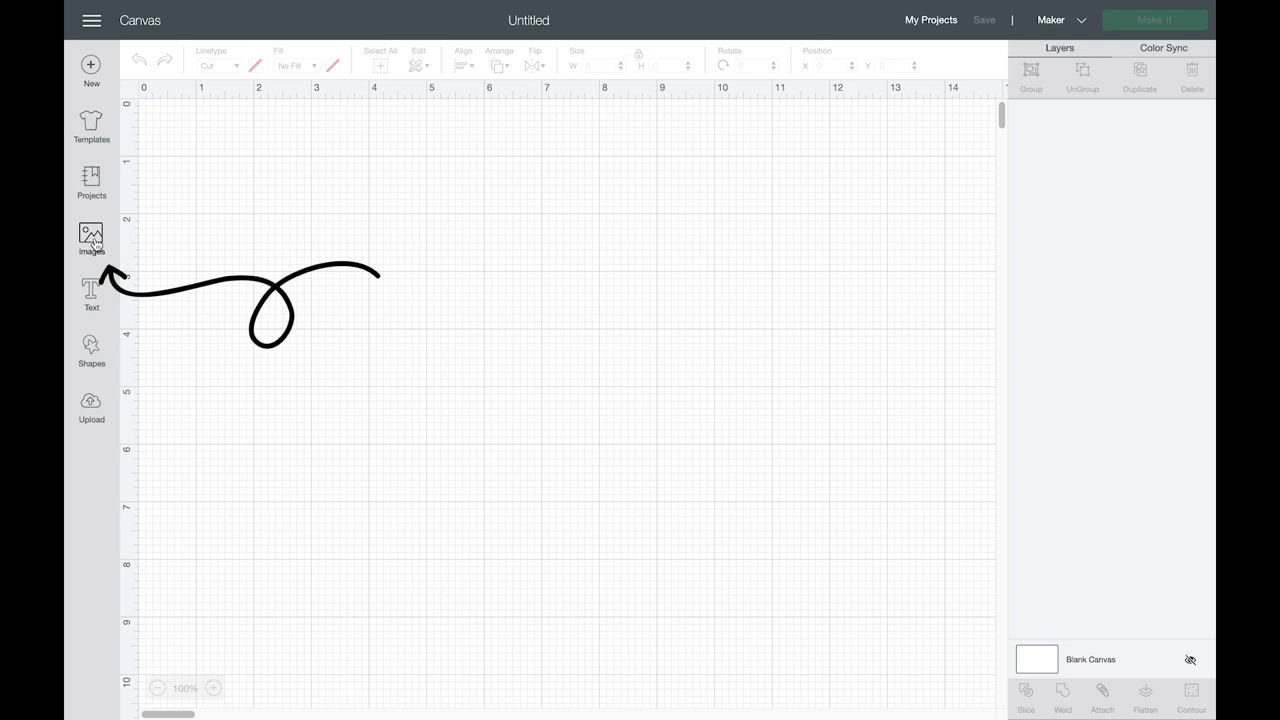
# Step: Browse all images filtered to Draw Only, narrowing the library to 7,426 images
pyautogui.click(93, 243)
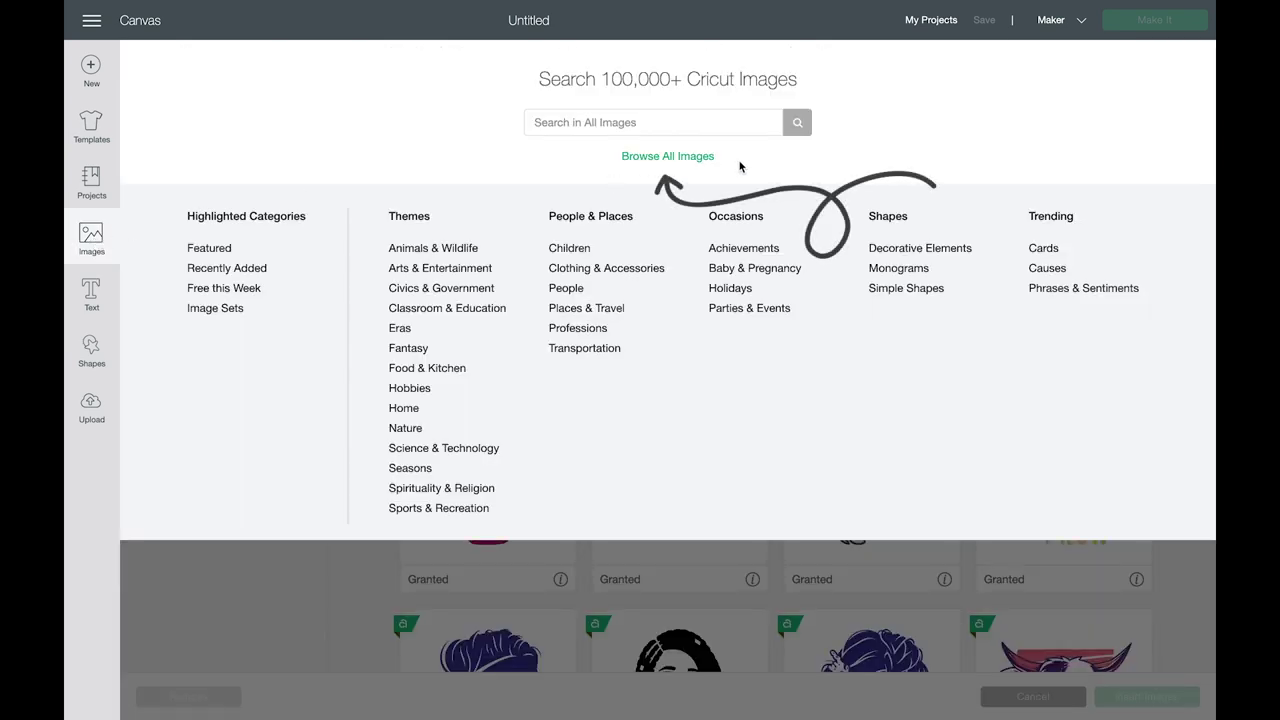
pyautogui.click(651, 160)
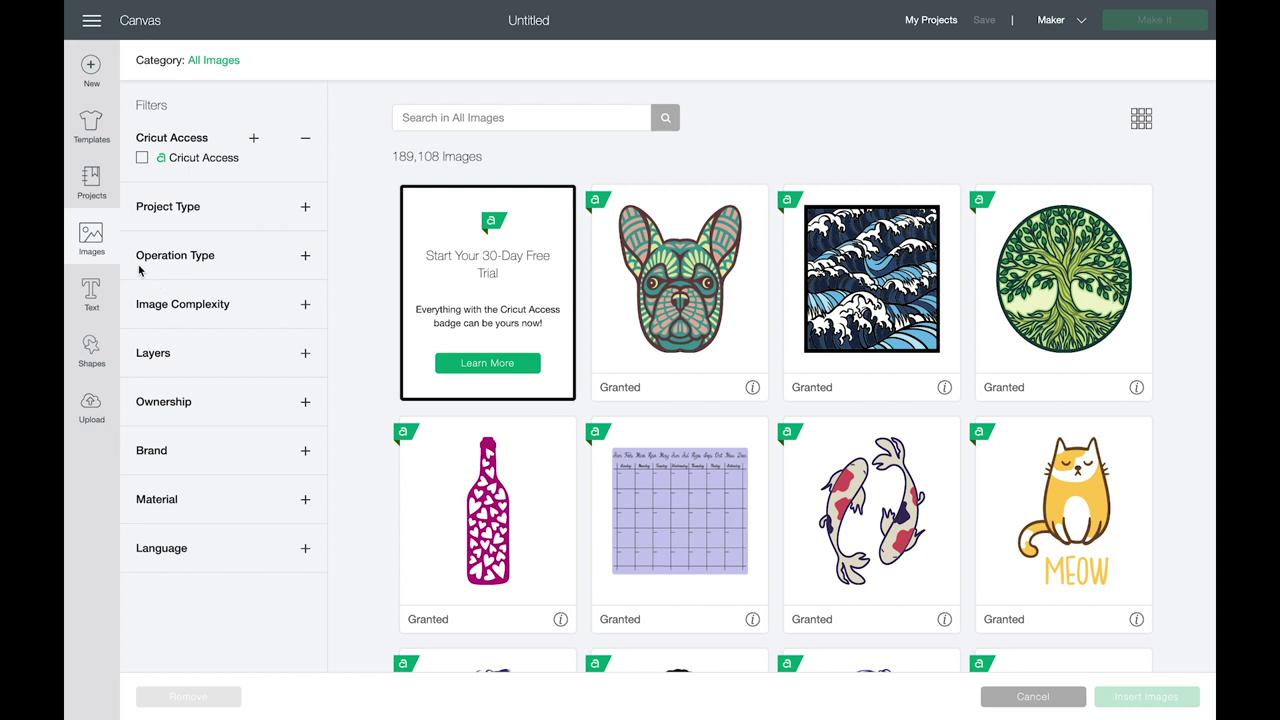
pyautogui.click(305, 260)
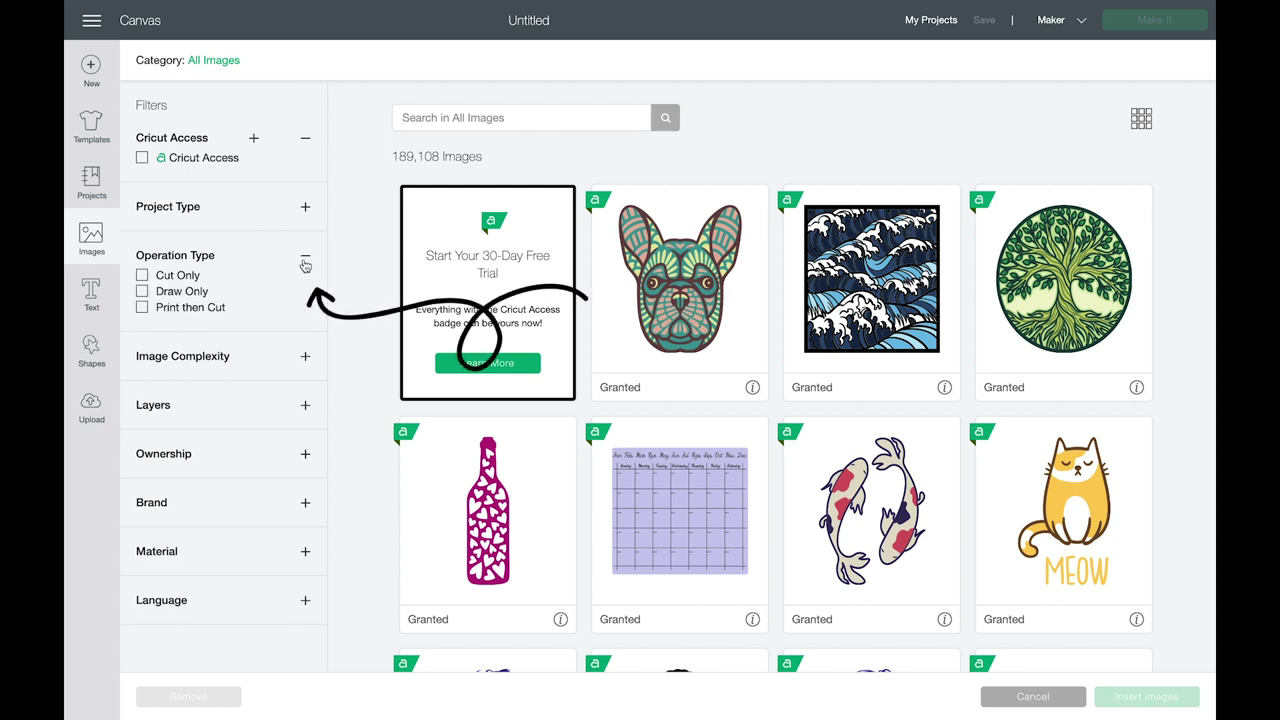
pyautogui.click(142, 291)
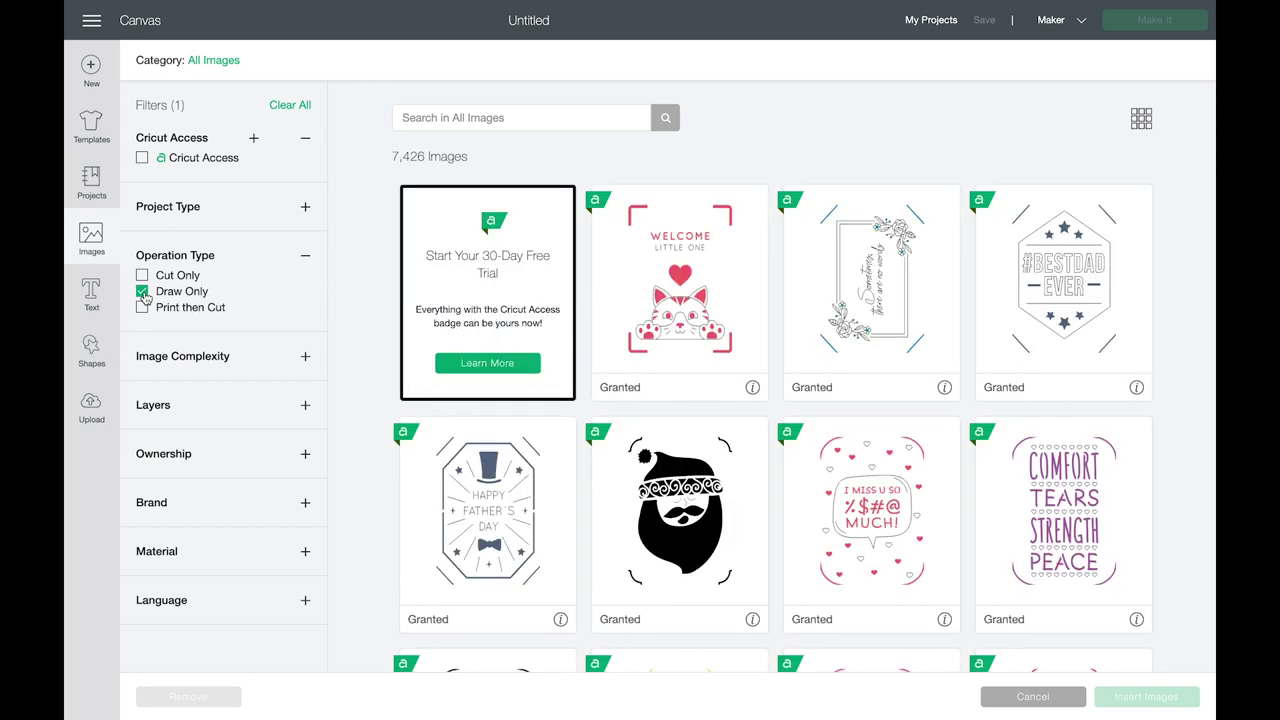
pyautogui.click(512, 118)
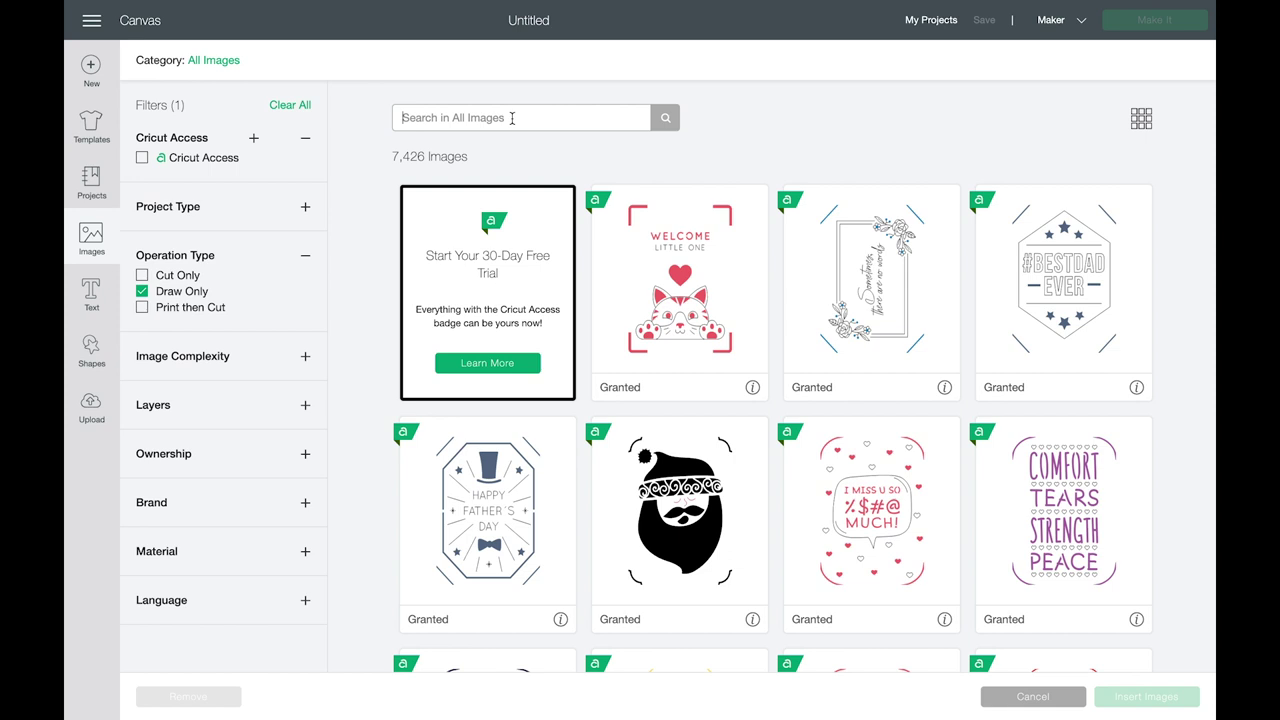
# Step: Search the Draw Only images for 'dog', scroll the 57 results, then close the library
pyautogui.write('dog')
pyautogui.press('Return')
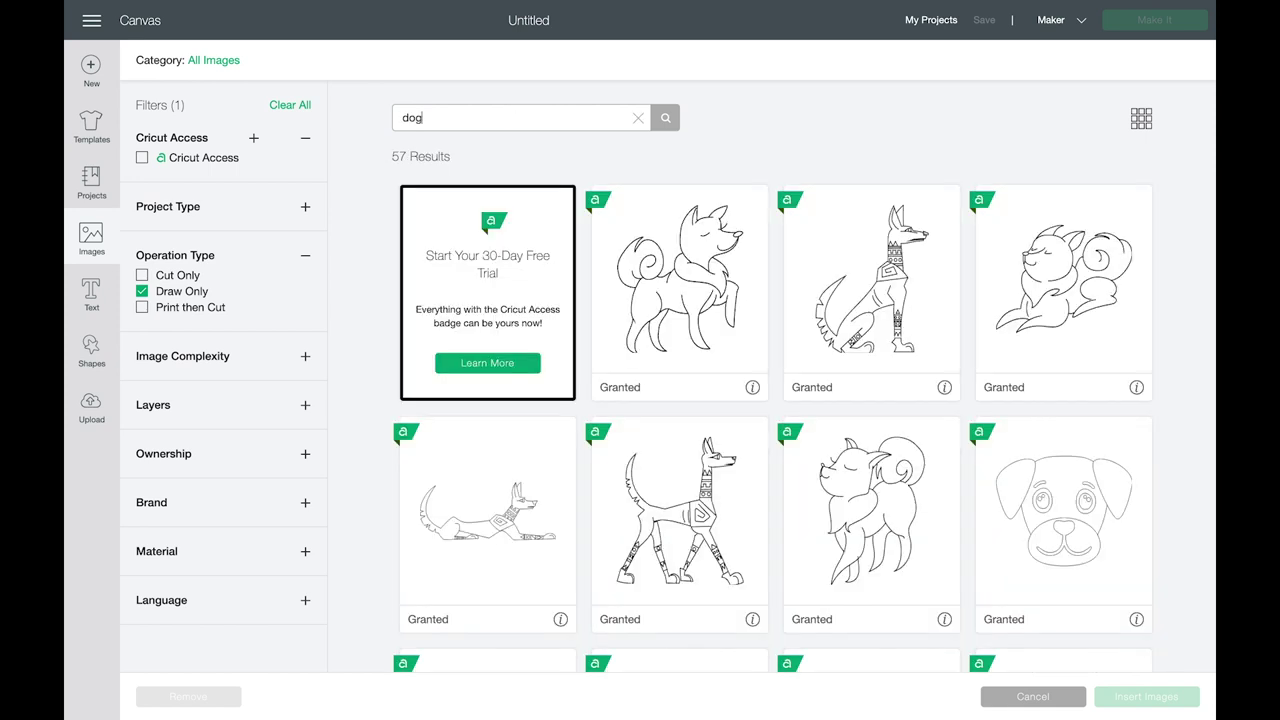
pyautogui.scroll(-5, 853, 331)
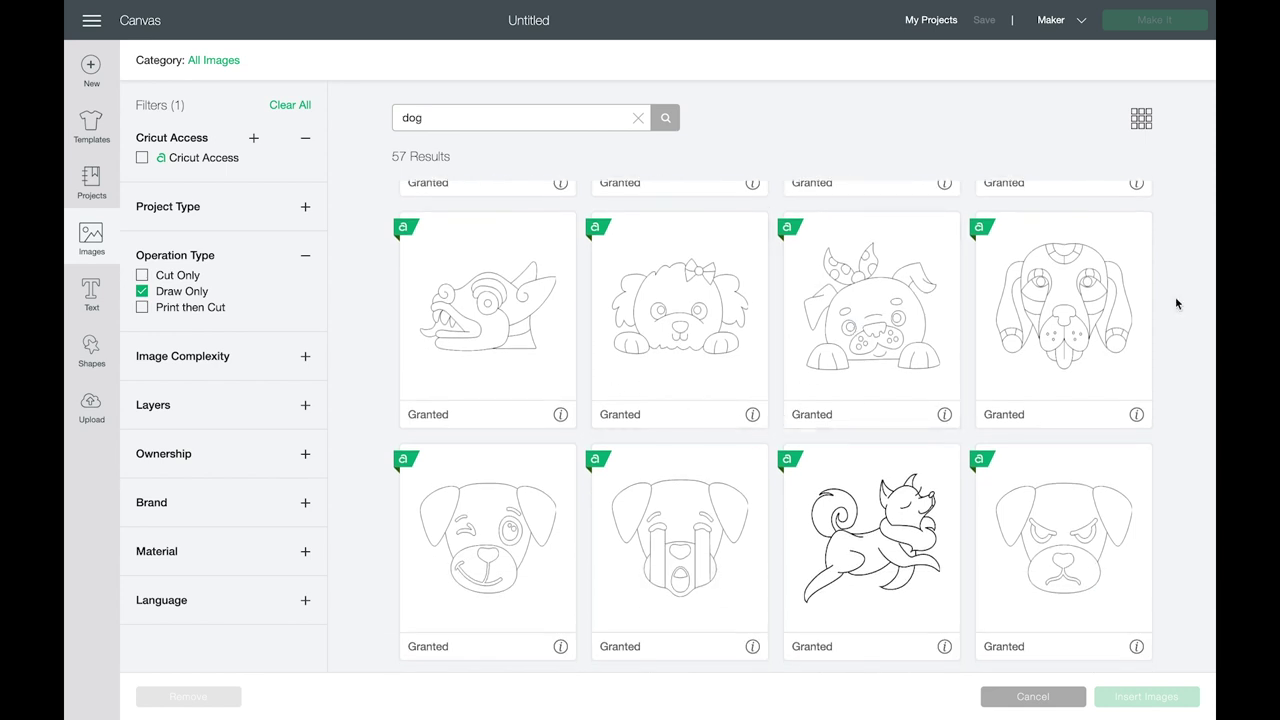
pyautogui.scroll(-4, 1176, 303)
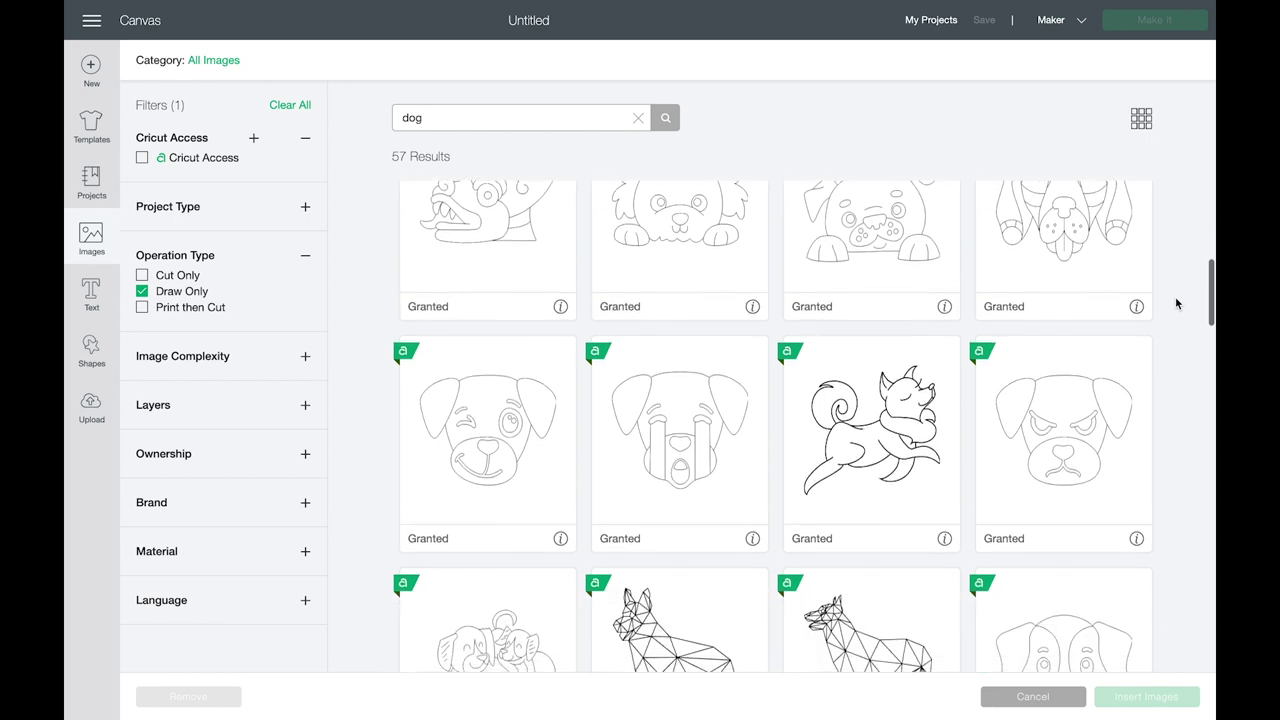
pyautogui.scroll(-3, 1176, 303)
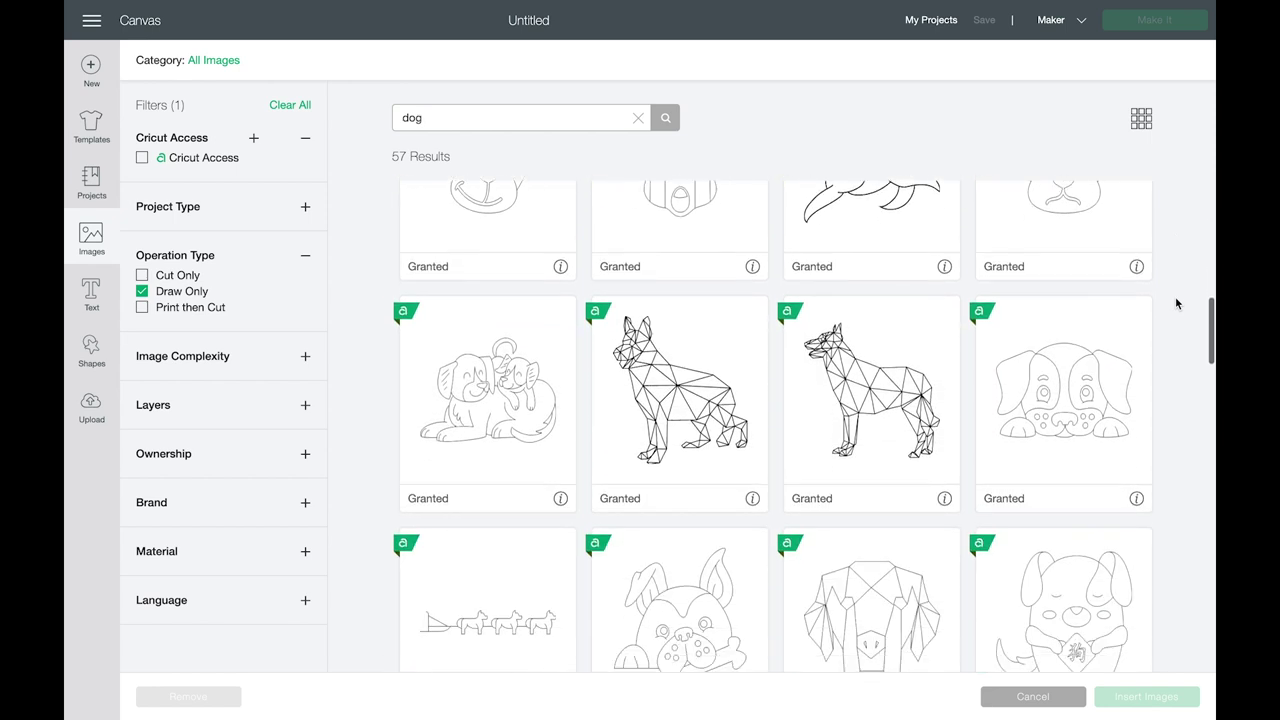
pyautogui.scroll(-4, 1176, 303)
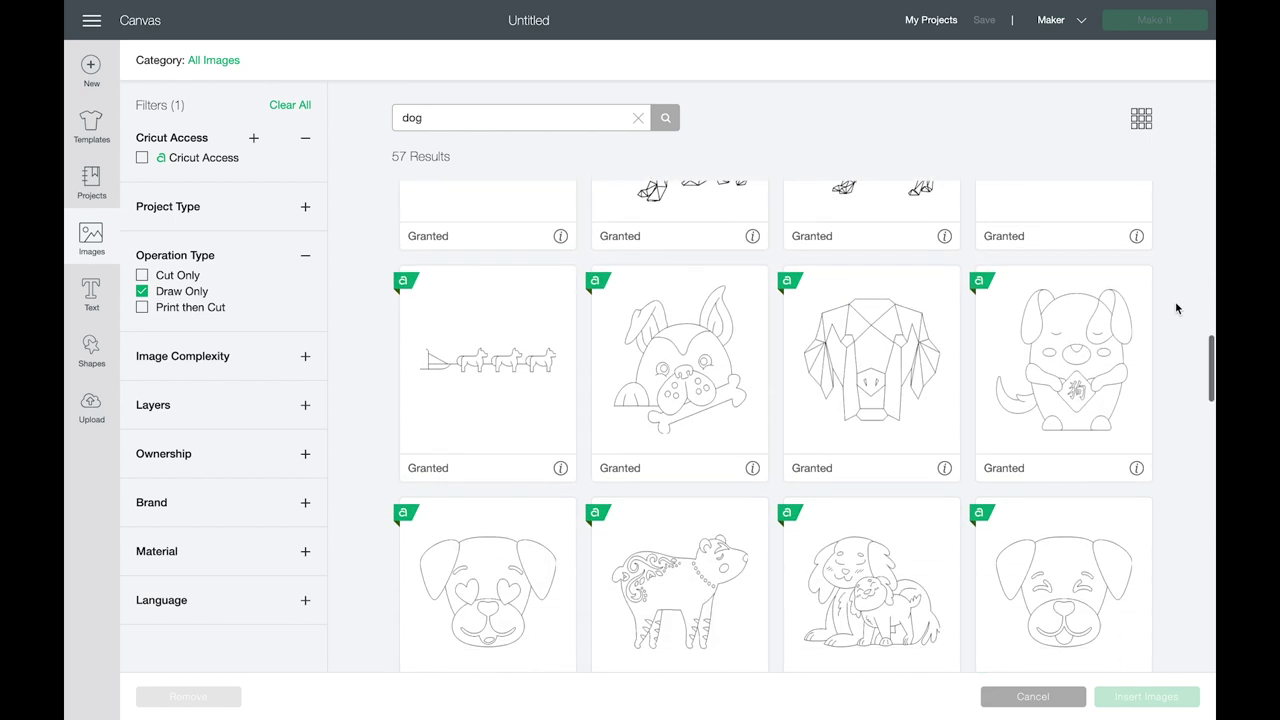
pyautogui.scroll(-3, 1176, 308)
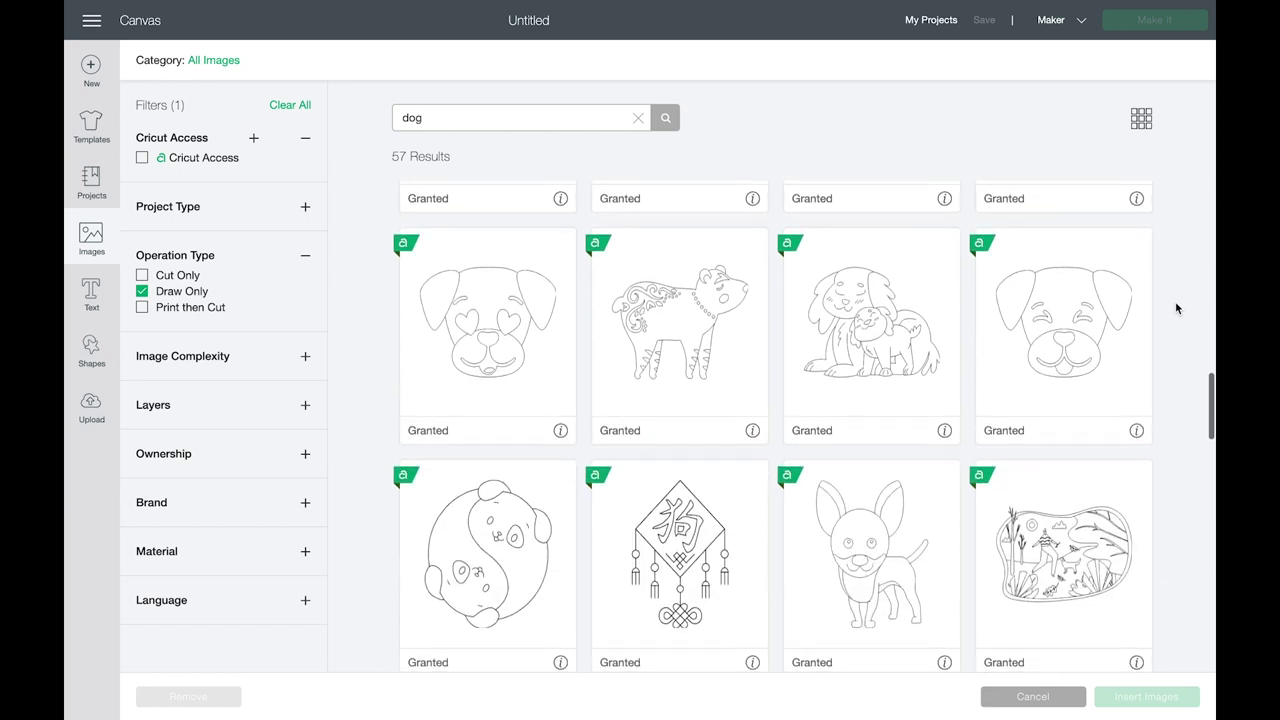
pyautogui.scroll(12, 1176, 308)
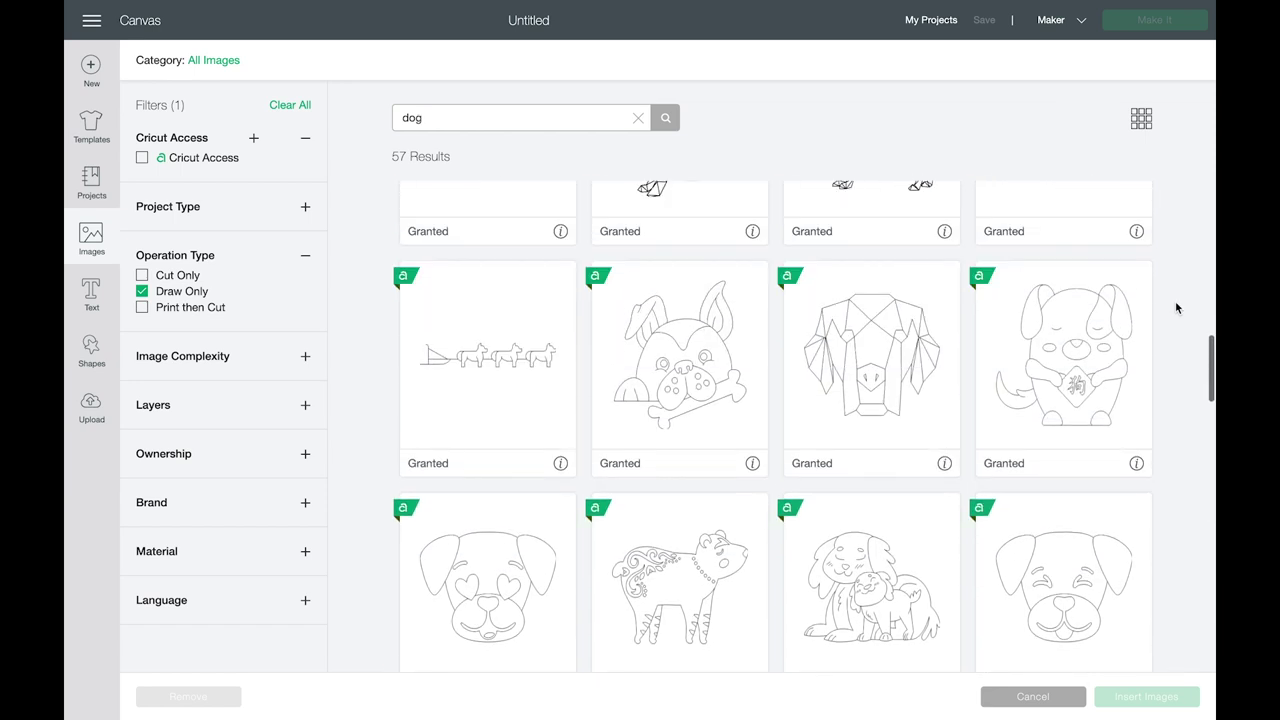
pyautogui.scroll(3, 1176, 308)
pyautogui.scroll(-2, 1176, 308)
pyautogui.scroll(-1, 1176, 308)
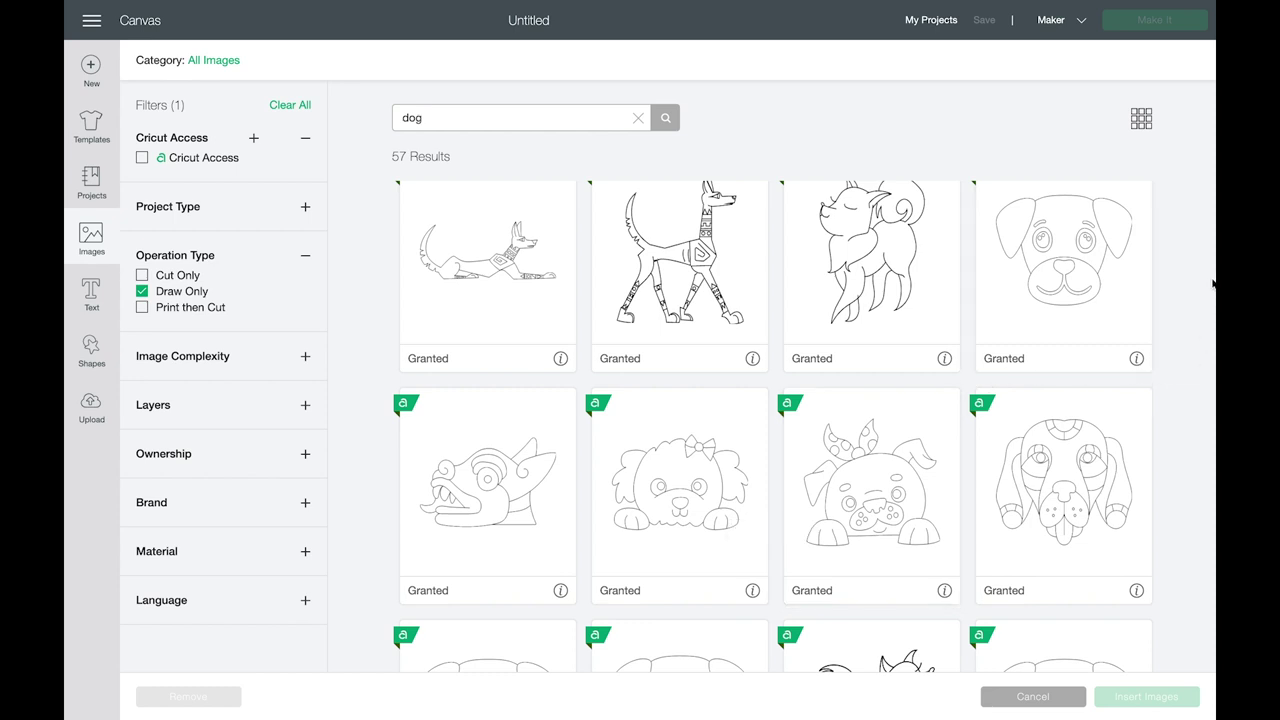
pyautogui.click(84, 237)
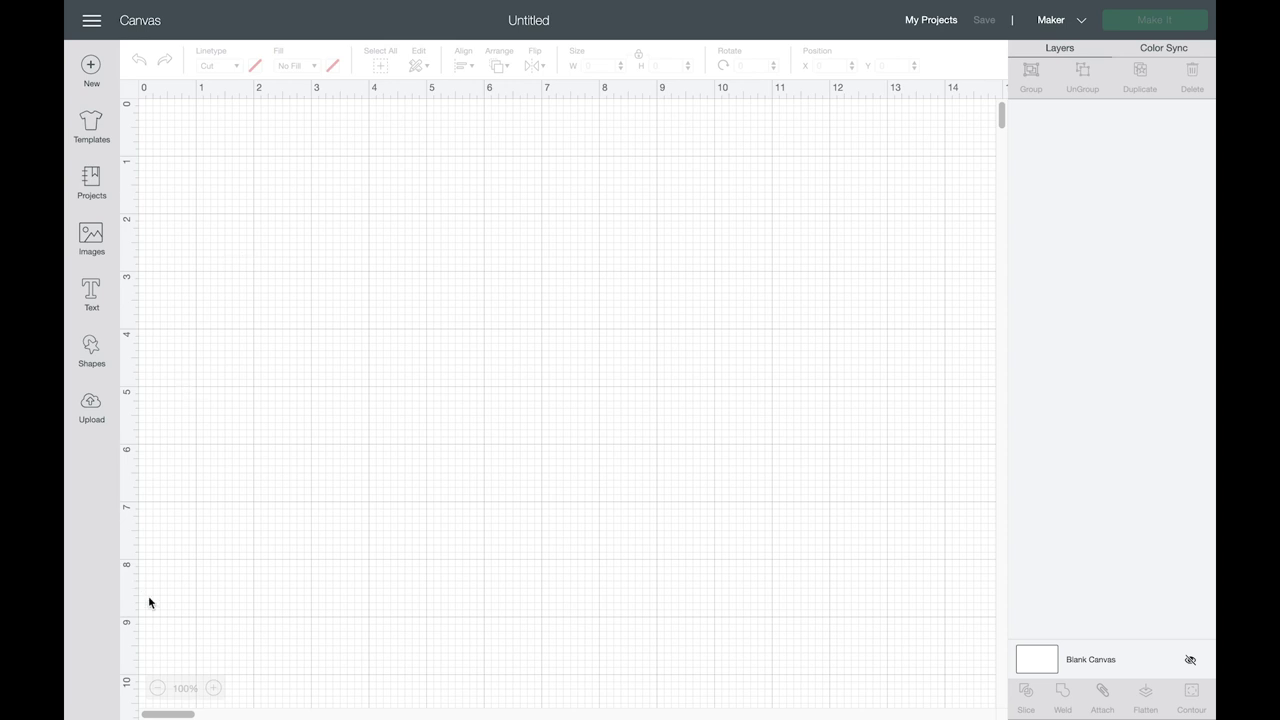
# Step: Zoom the canvas to 175% and add 'Hello' text near the top-left
pyautogui.click(213, 688)
pyautogui.click(213, 688)
pyautogui.click(213, 688)
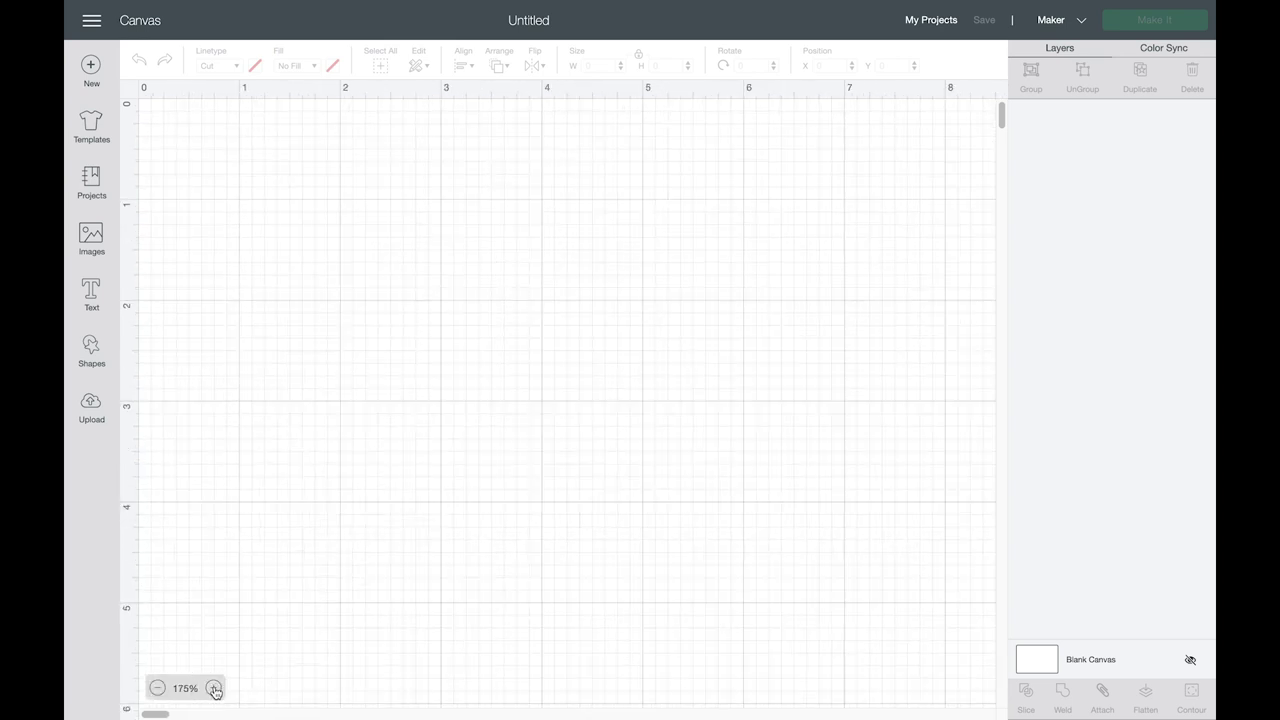
pyautogui.click(92, 297)
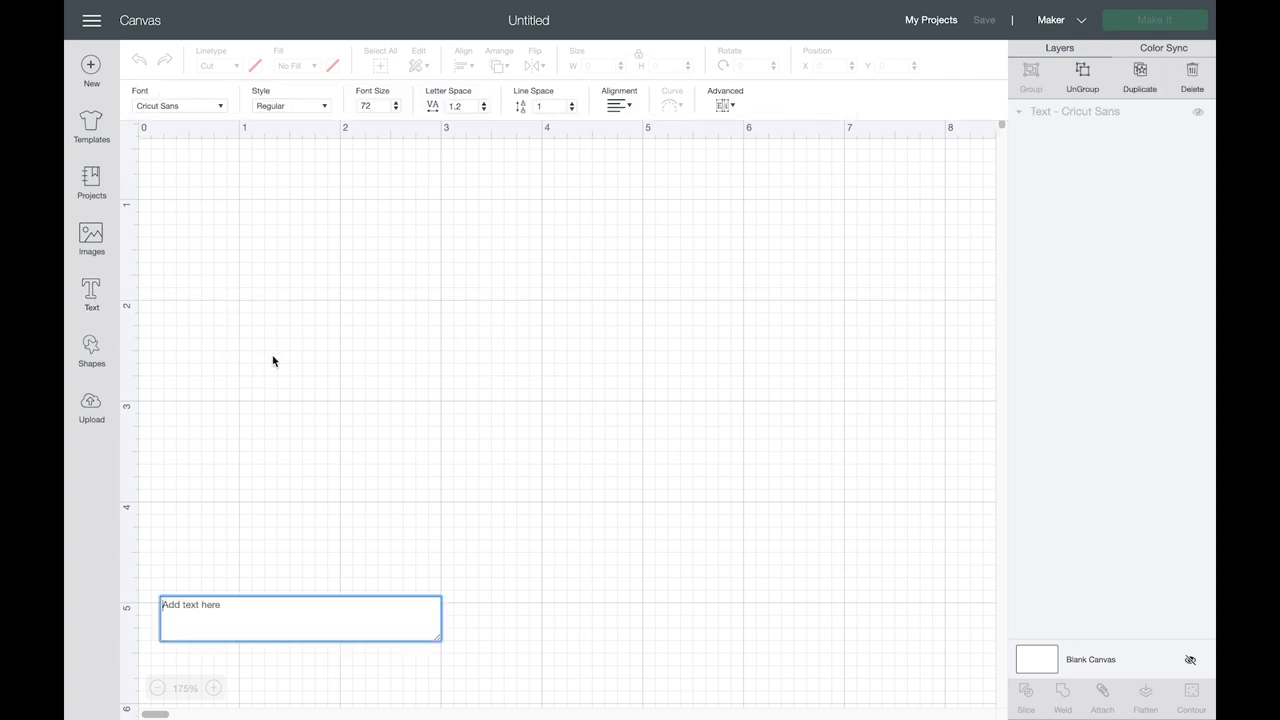
pyautogui.write('Hello')
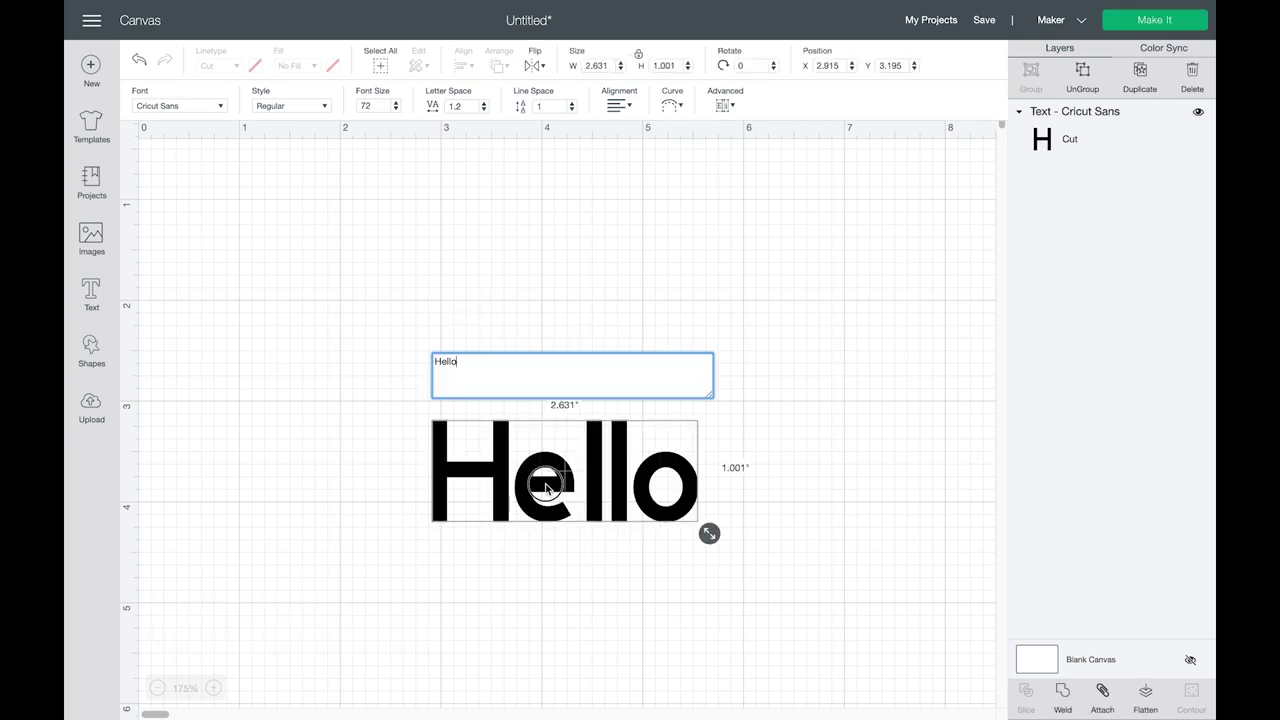
pyautogui.moveTo(545, 487); pyautogui.dragTo(340, 286)
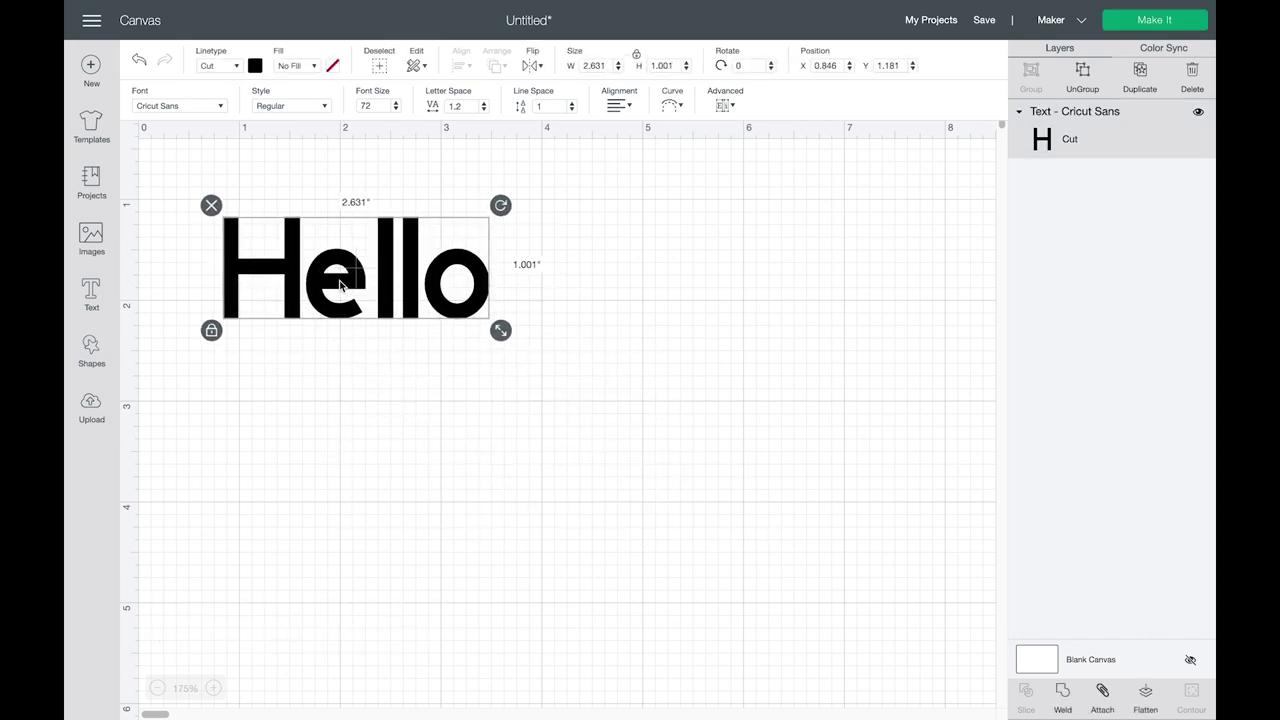
# Step: Switch the Hello text's linetype to Draw, then back to Cut
pyautogui.click(224, 66)
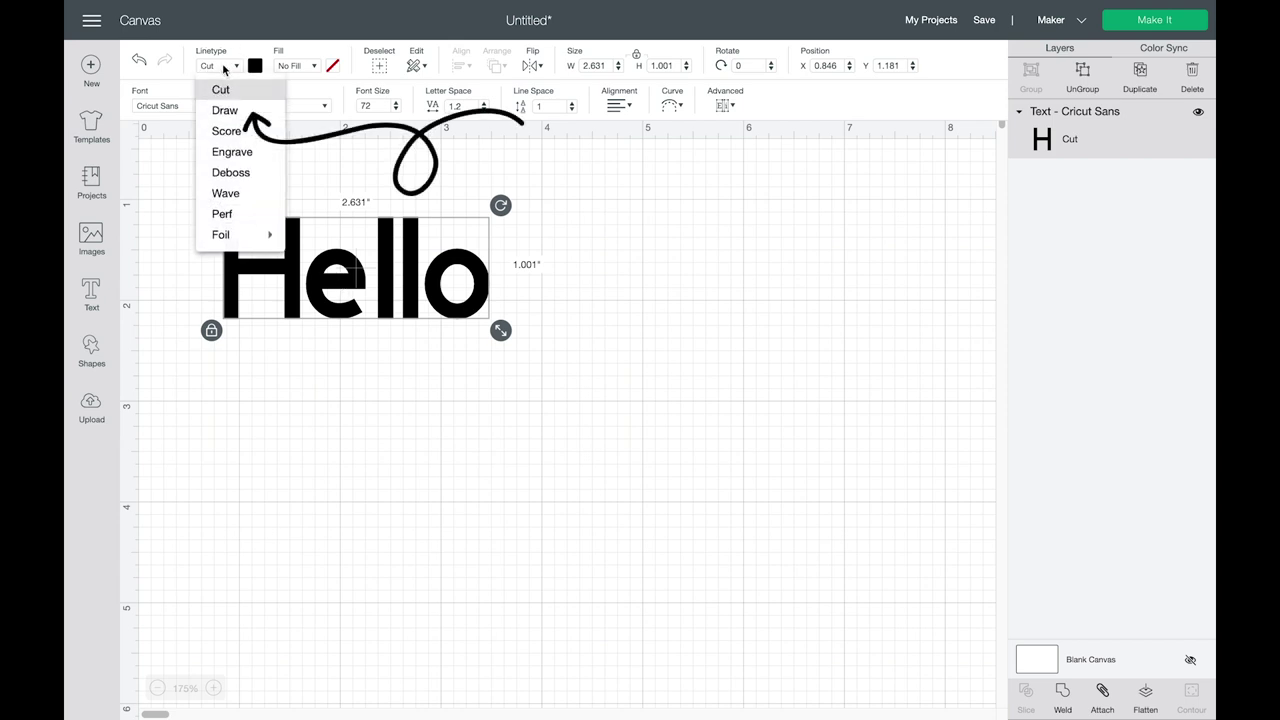
pyautogui.click(226, 111)
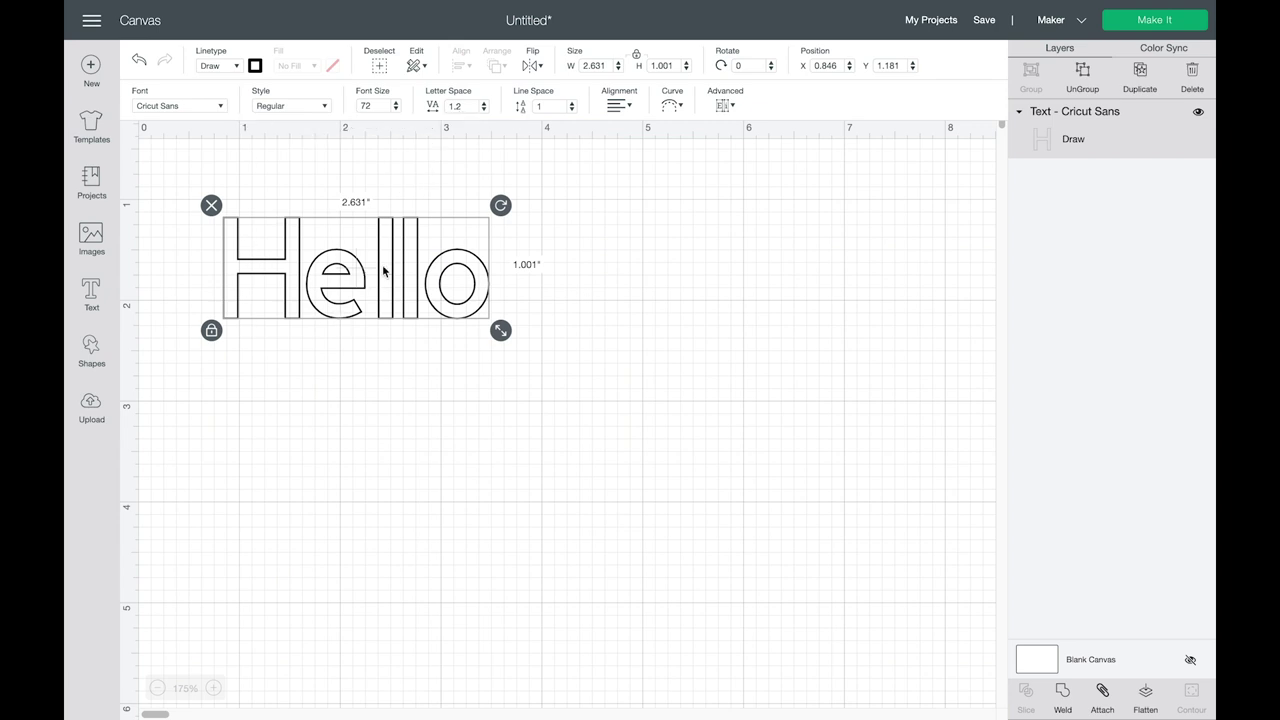
pyautogui.click(231, 66)
pyautogui.click(227, 89)
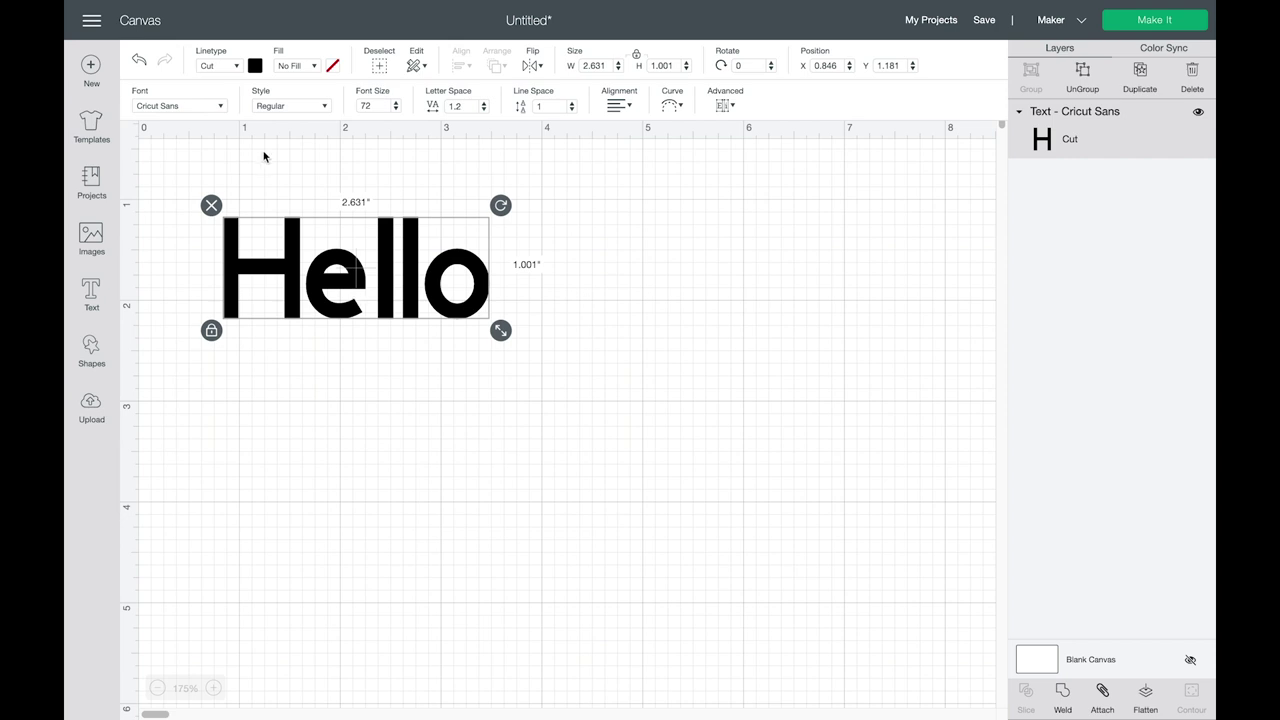
pyautogui.click(170, 106)
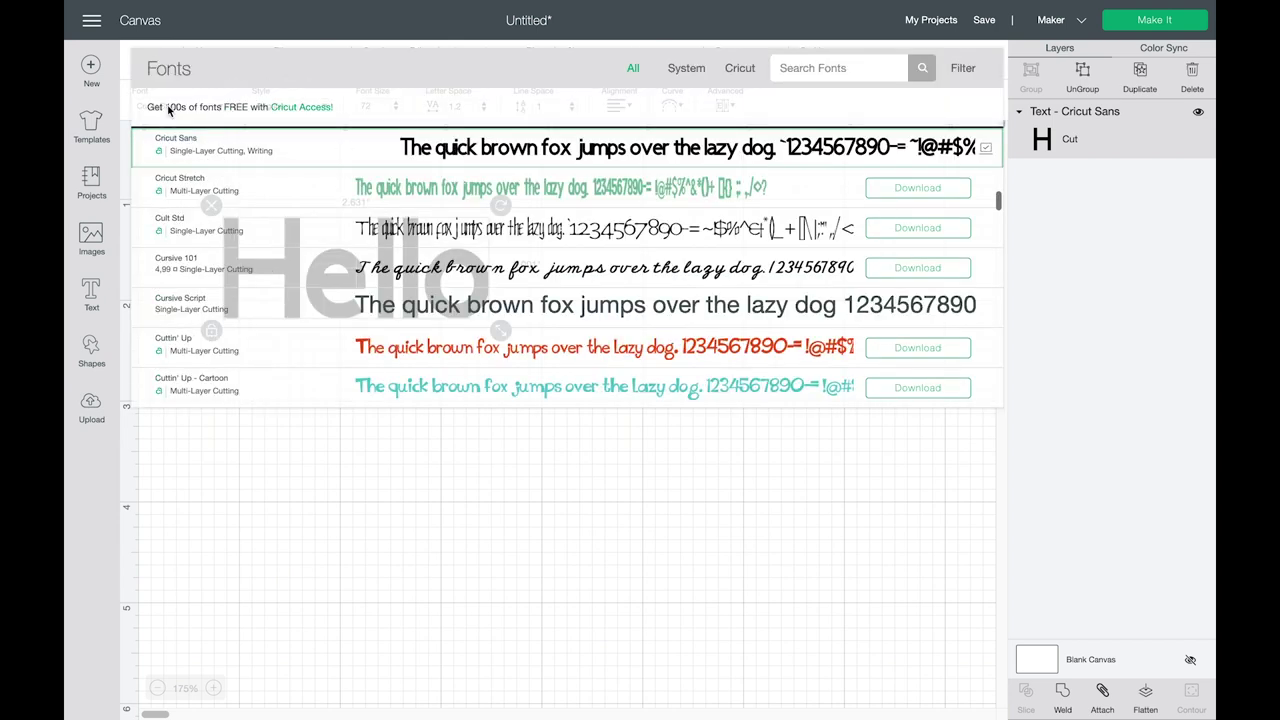
# Step: Filter to Cricut Writing fonts and apply Algebra to the Hello text
pyautogui.click(738, 69)
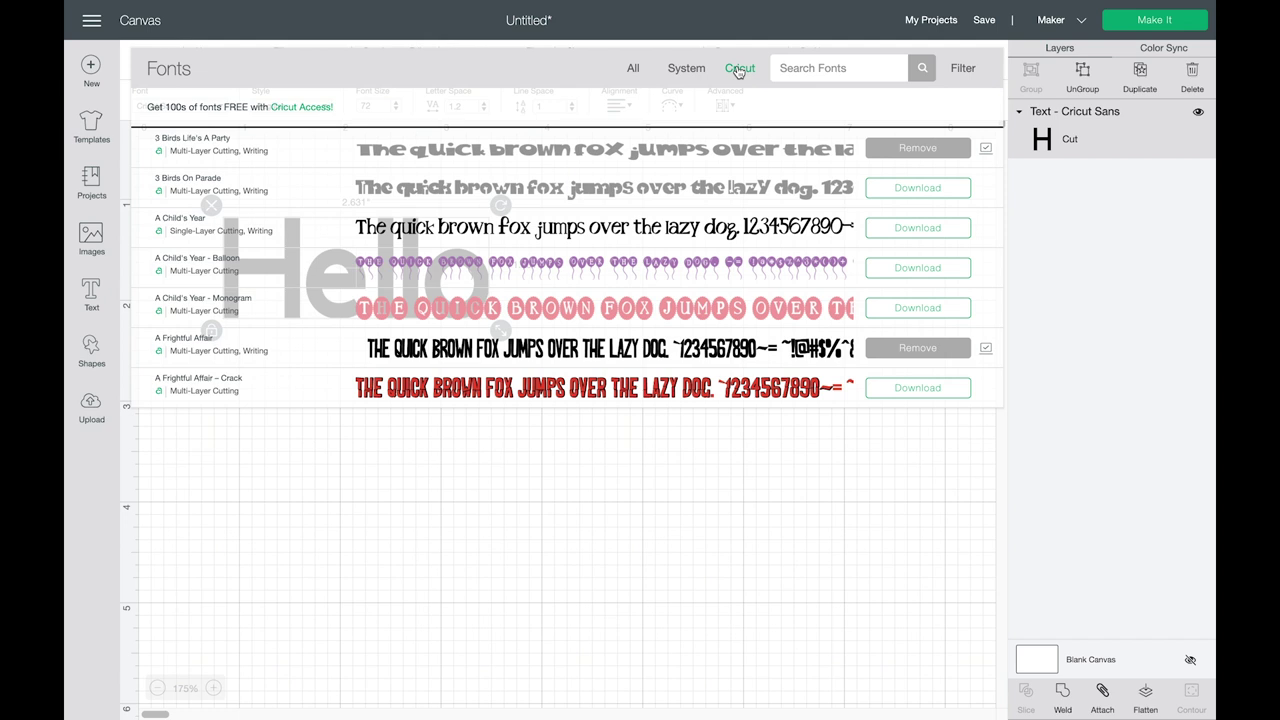
pyautogui.click(966, 72)
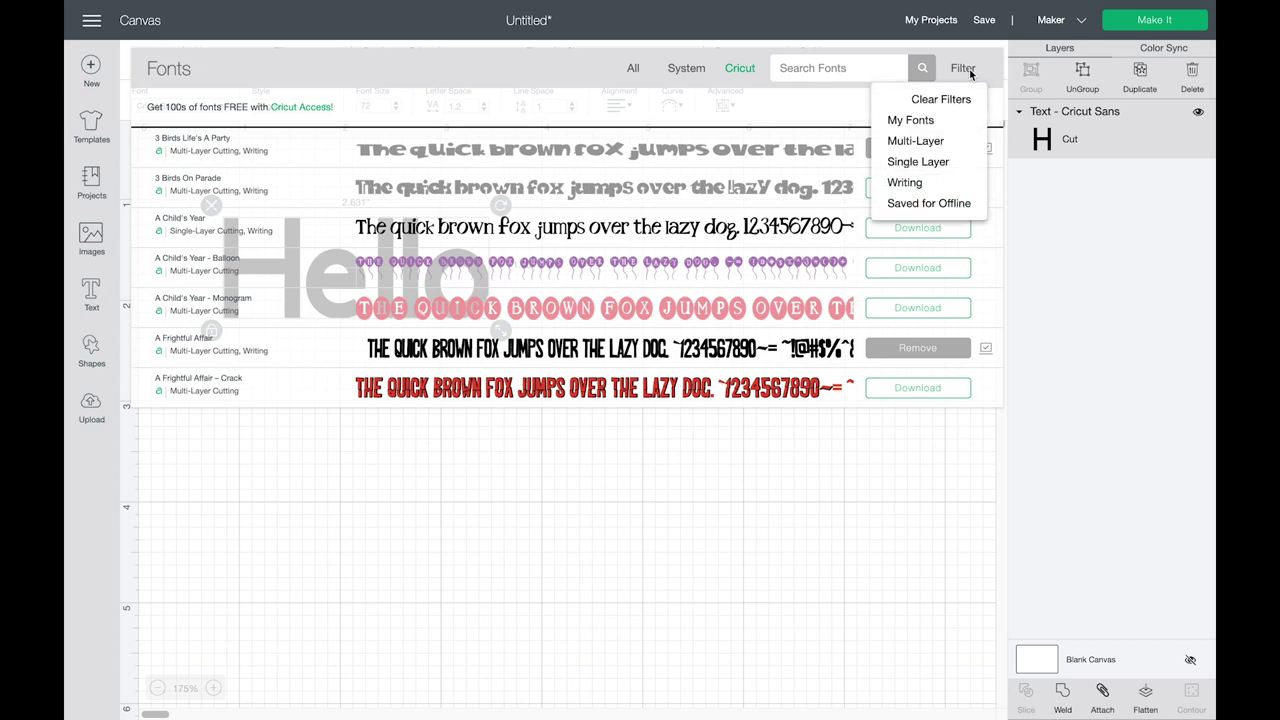
pyautogui.click(908, 184)
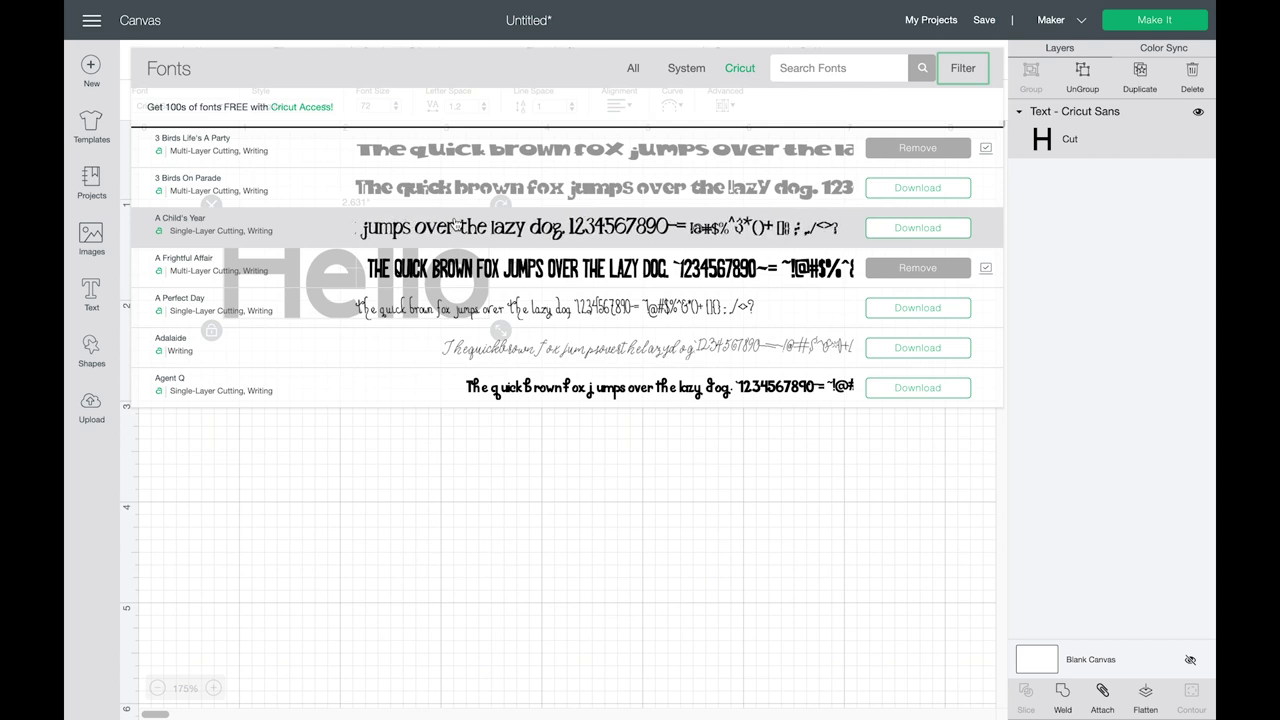
pyautogui.scroll(-1, 455, 223)
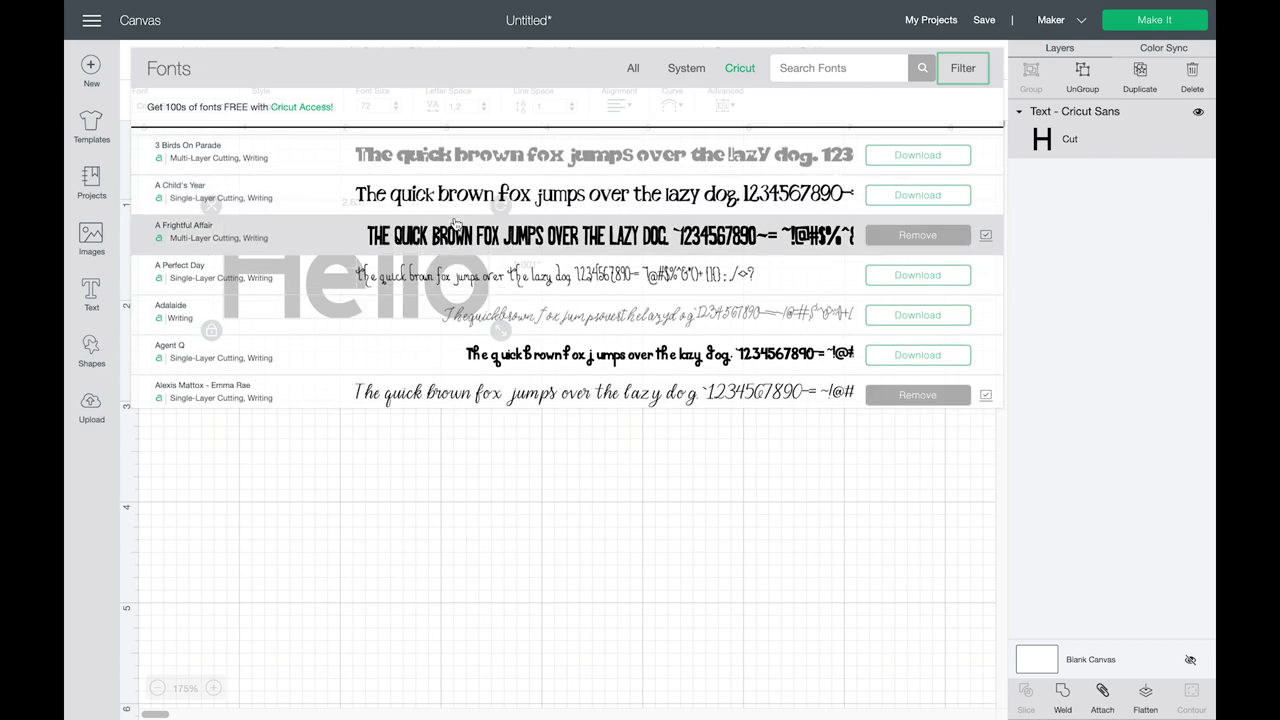
pyautogui.scroll(-1, 455, 222)
pyautogui.scroll(-4, 455, 223)
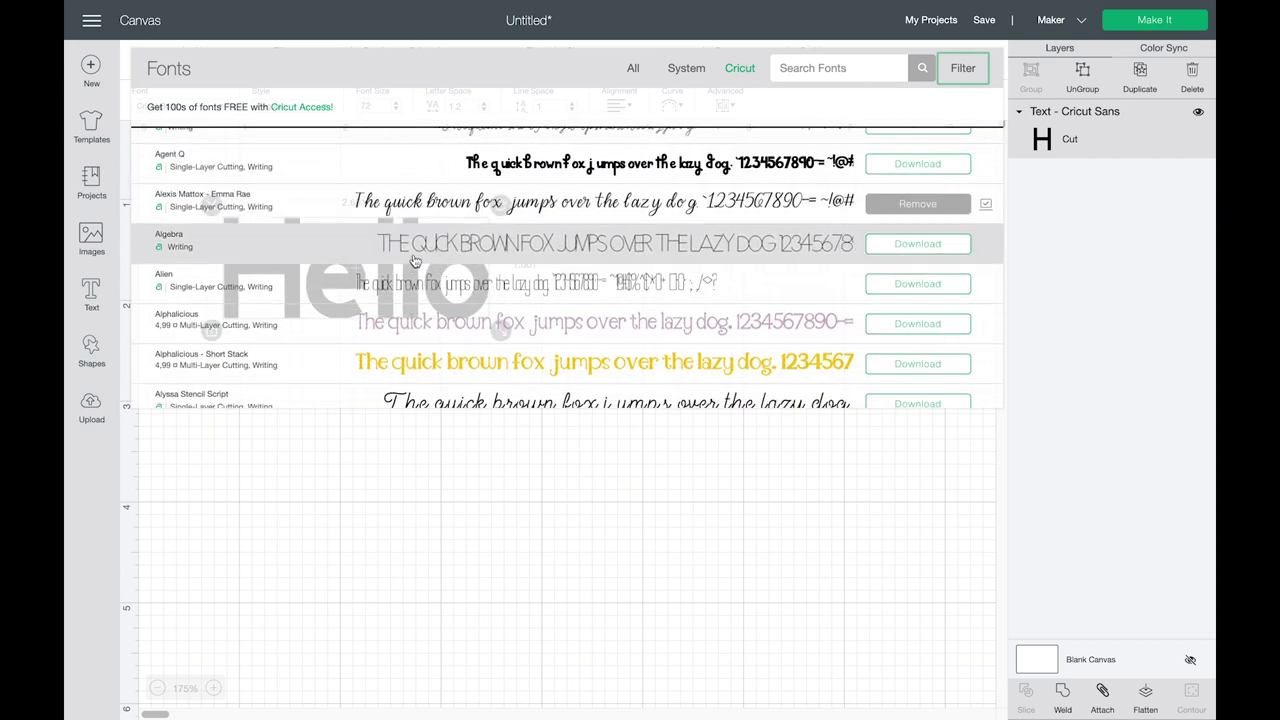
pyautogui.click(413, 258)
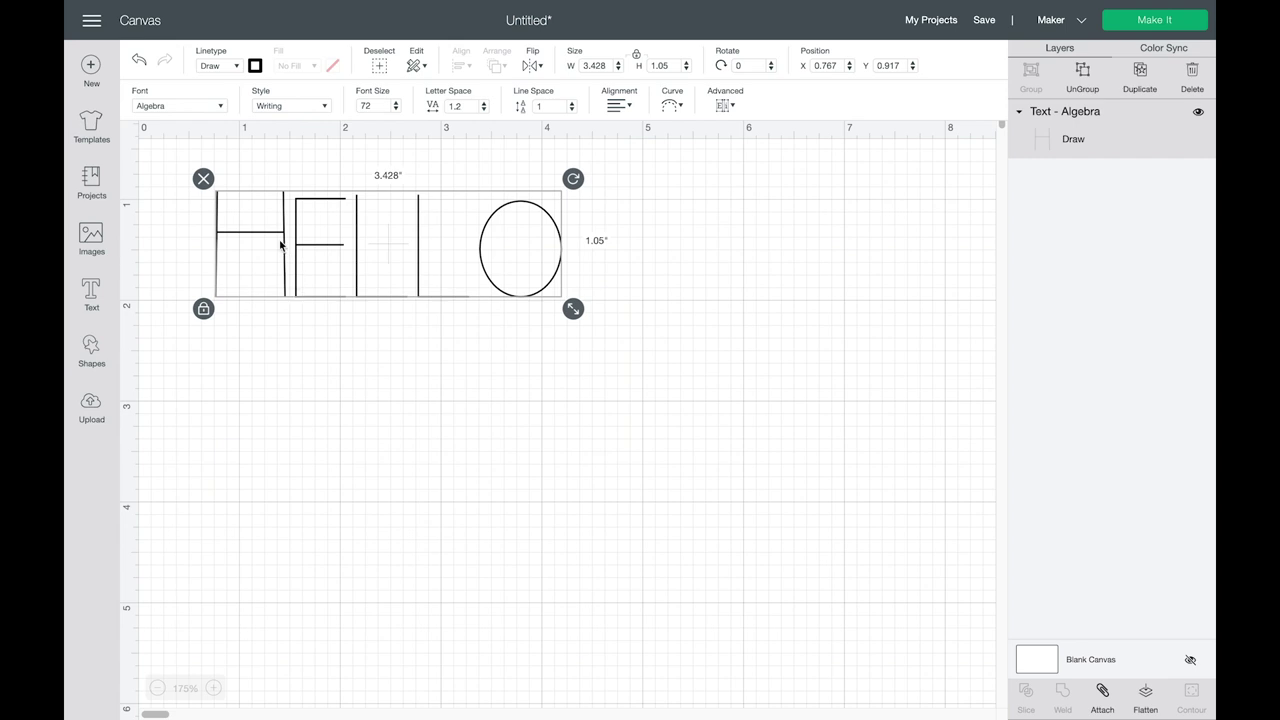
# Step: Select the Hello text and clear the font list filters
pyautogui.doubleClick(279, 237)
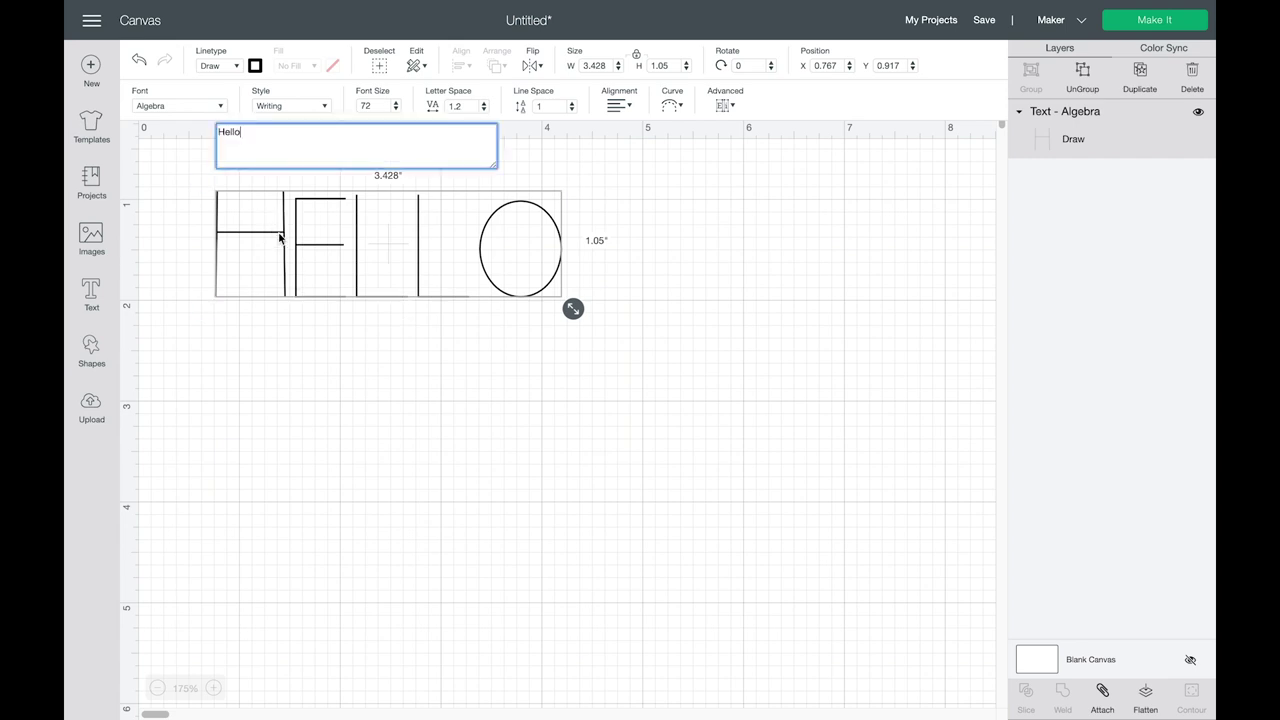
pyautogui.doubleClick(246, 137)
pyautogui.click(189, 106)
pyautogui.click(262, 245)
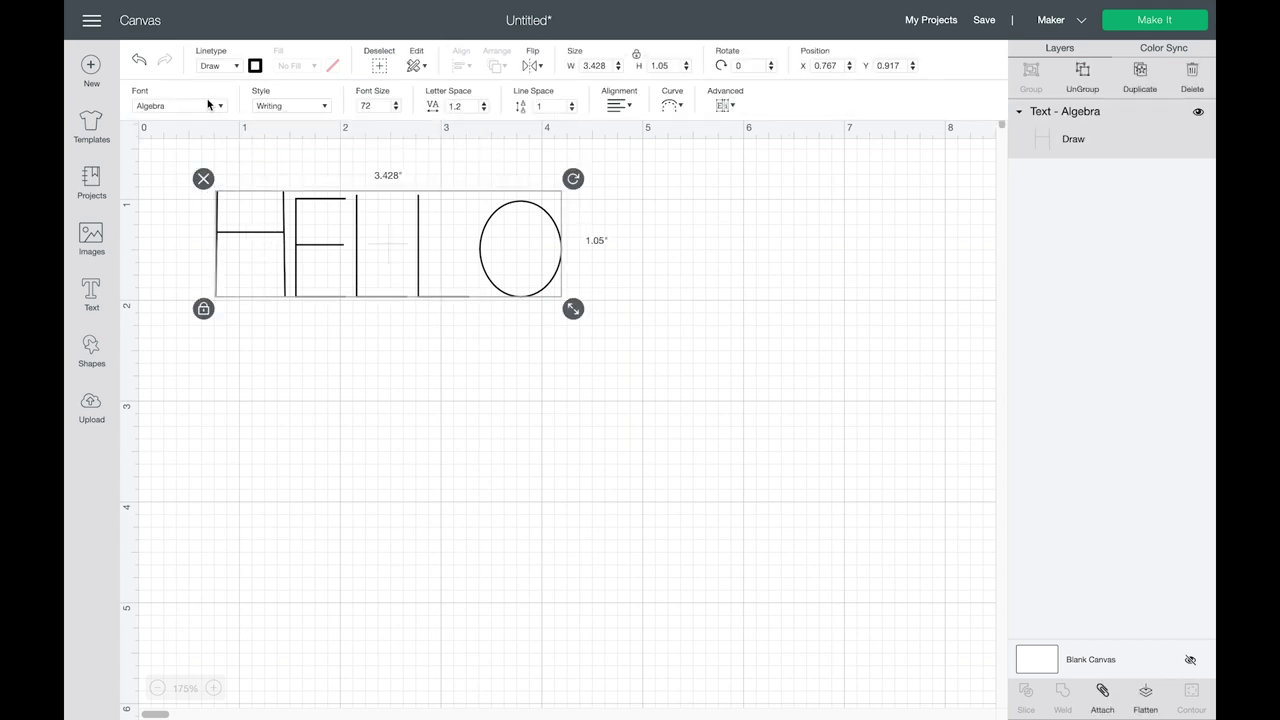
pyautogui.click(209, 104)
pyautogui.click(962, 68)
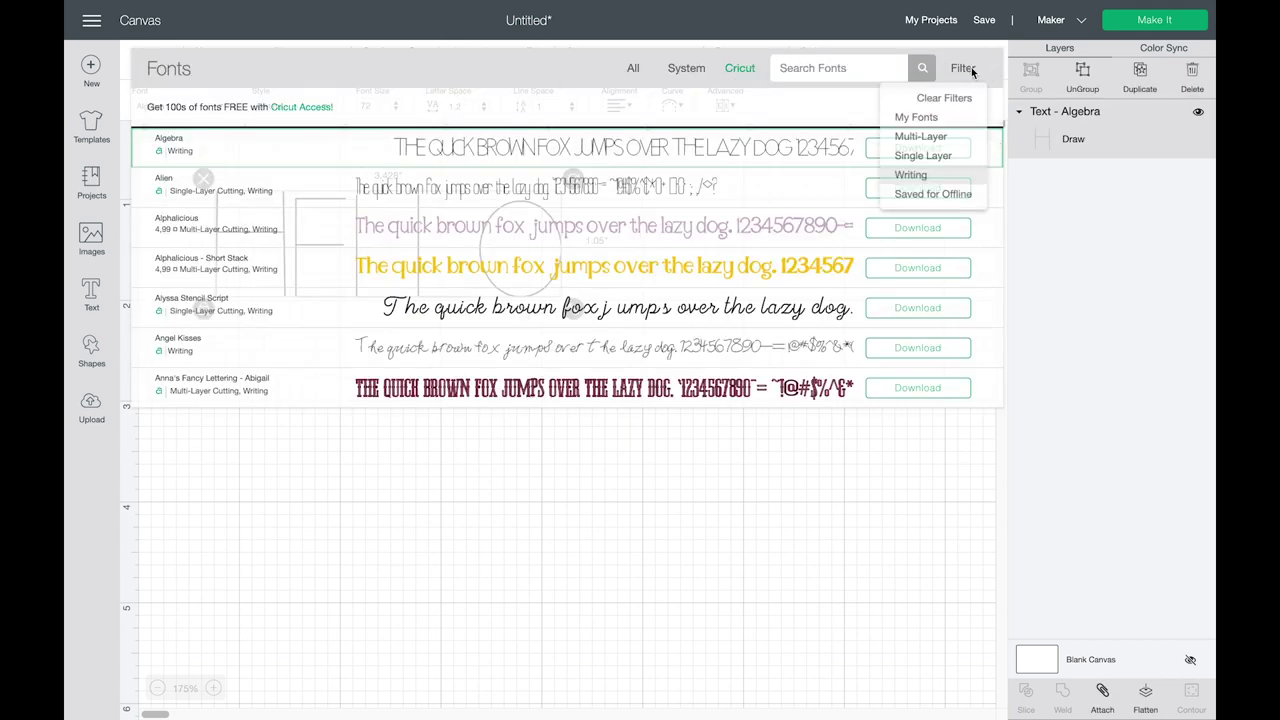
pyautogui.click(940, 98)
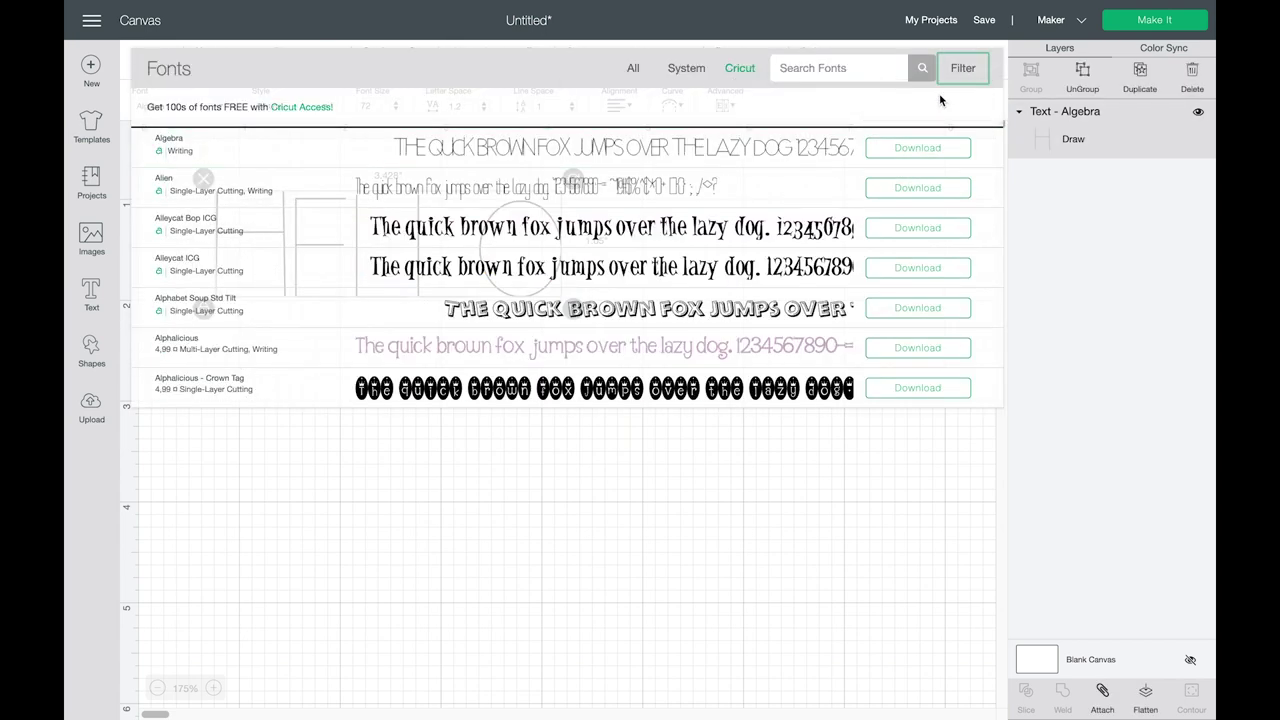
# Step: Switch to System fonts and search for 'dtc', scrolling the DTC results
pyautogui.click(688, 70)
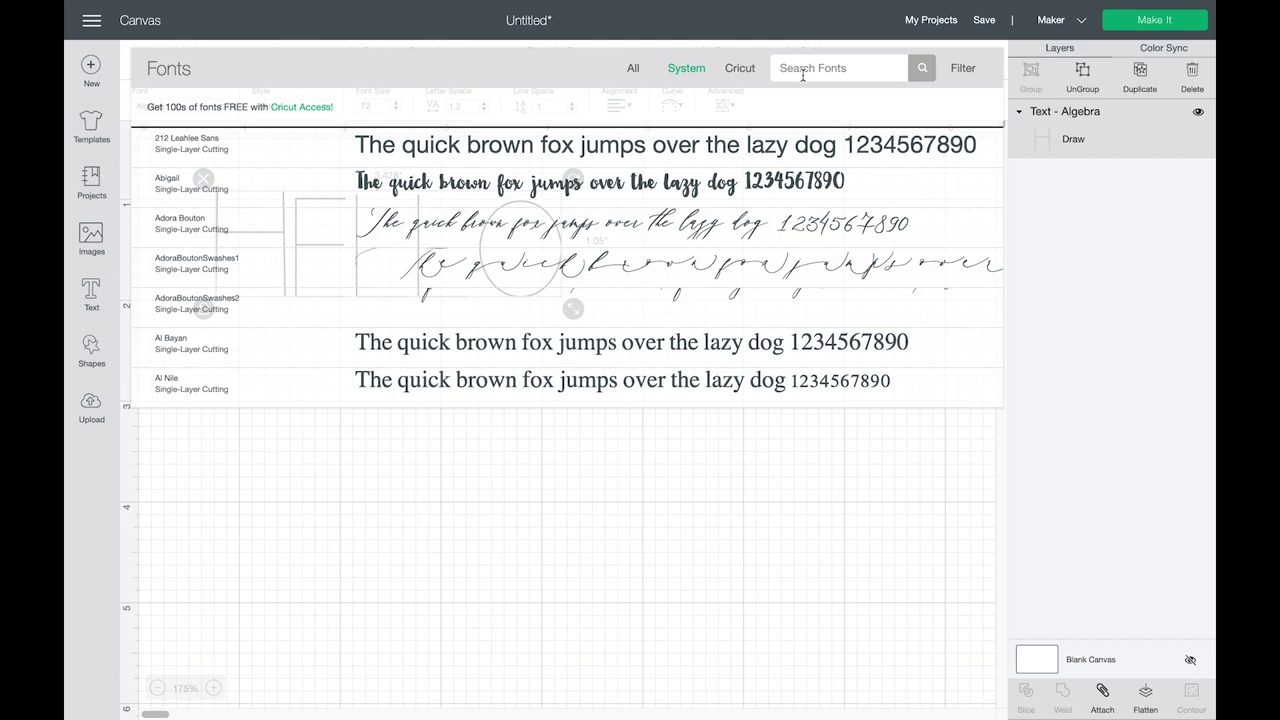
pyautogui.write('dtc')
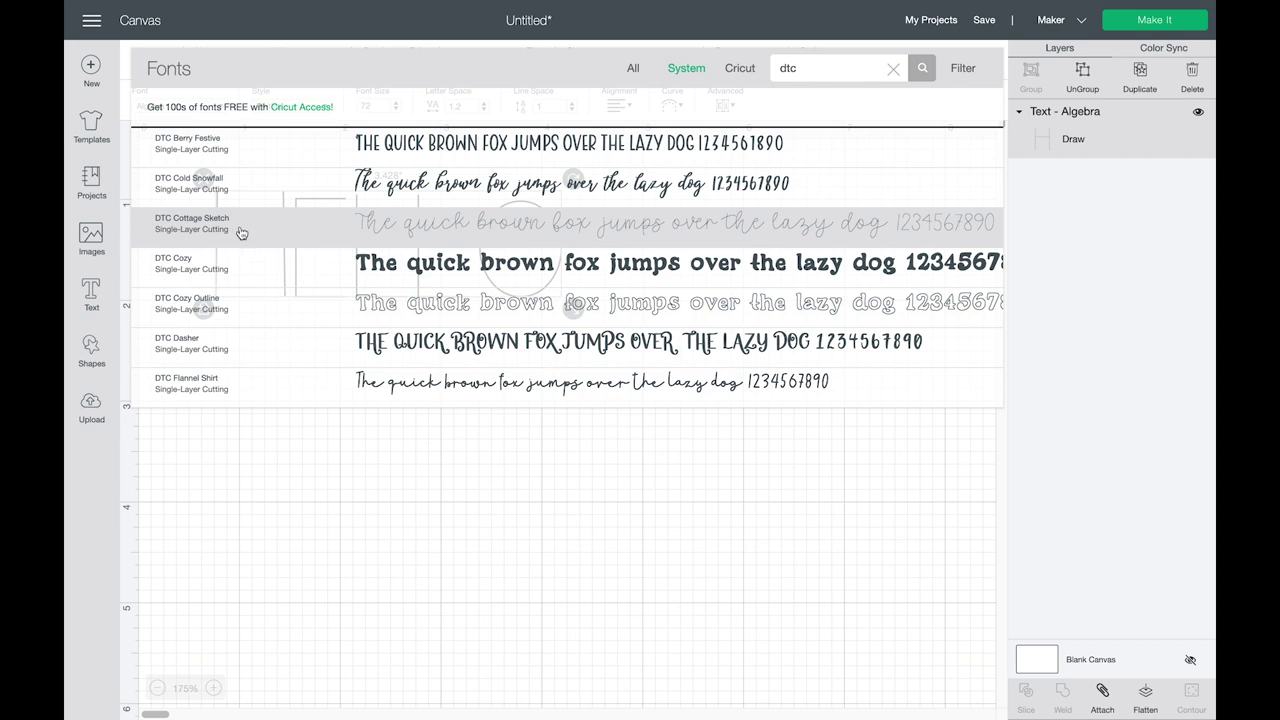
pyautogui.scroll(-5, 255, 250)
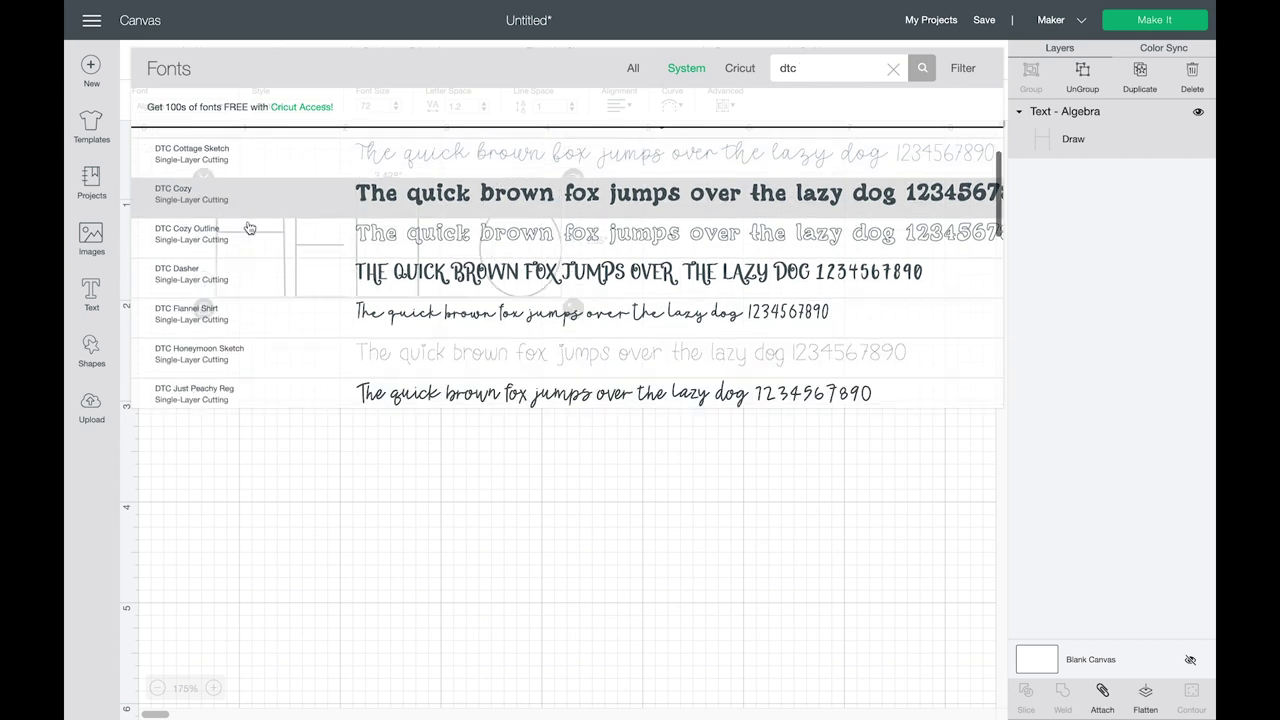
pyautogui.scroll(-3, 270, 296)
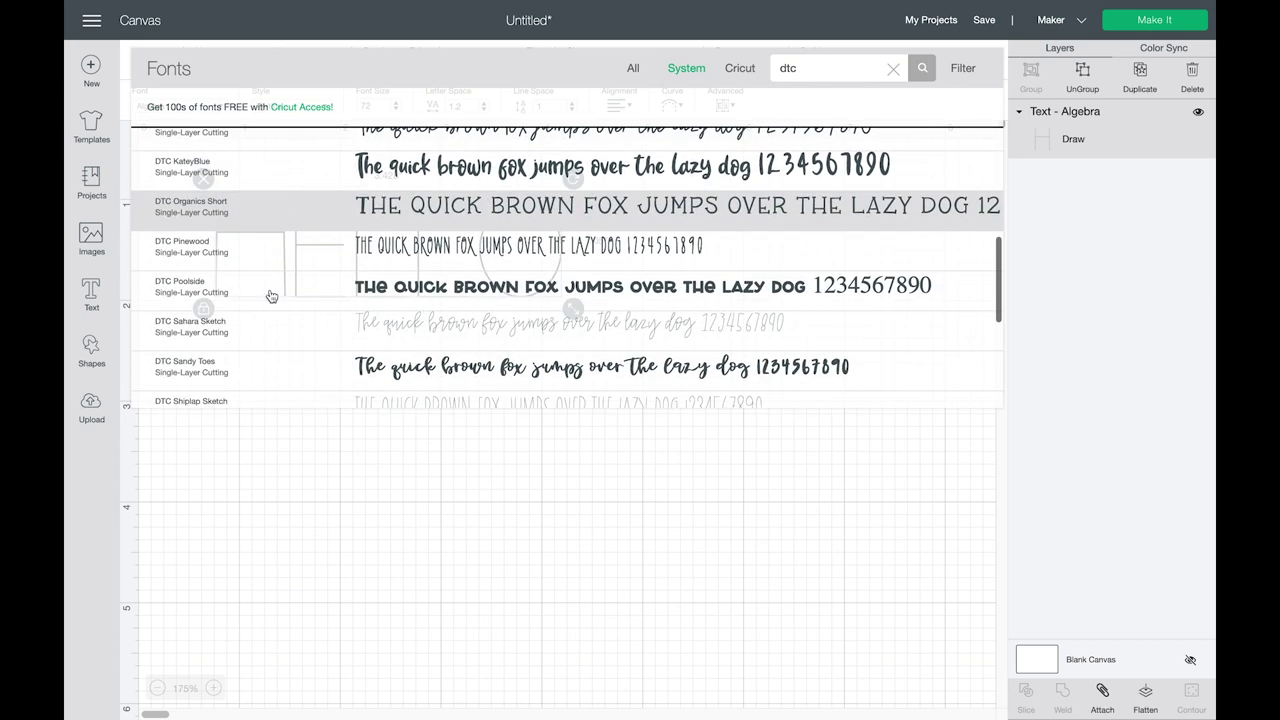
pyautogui.scroll(-3, 312, 297)
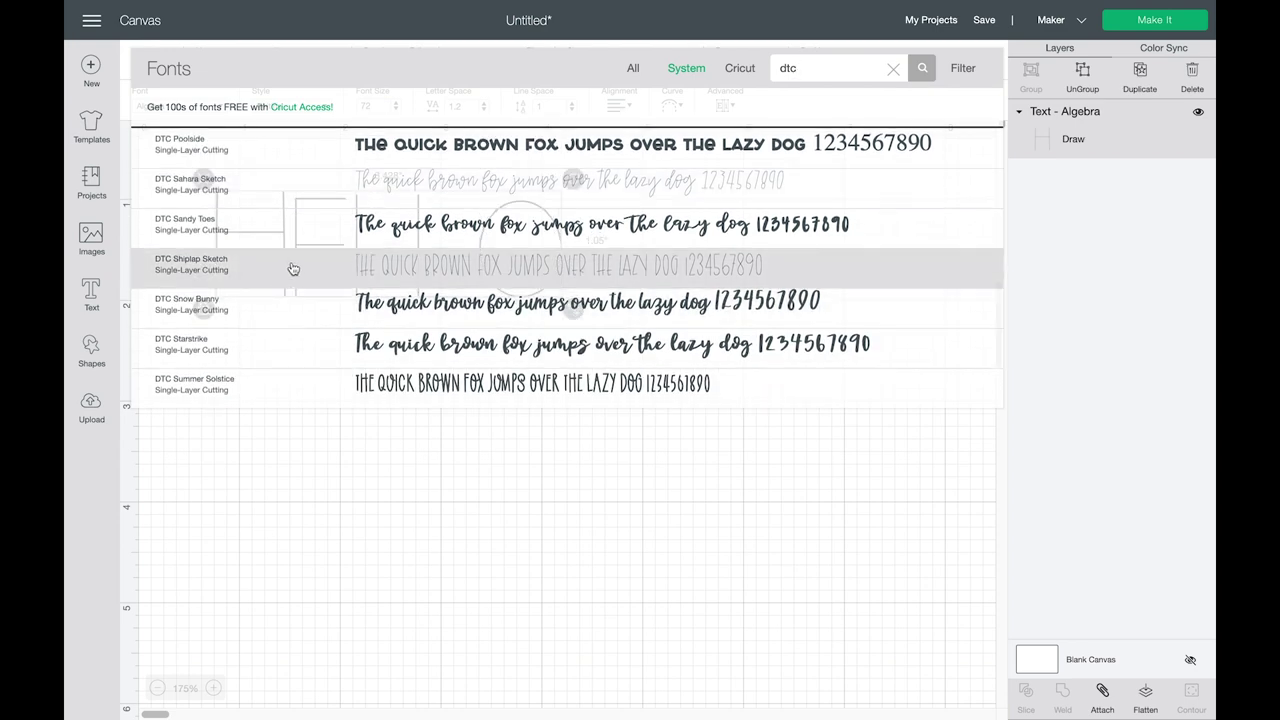
pyautogui.scroll(4, 375, 275)
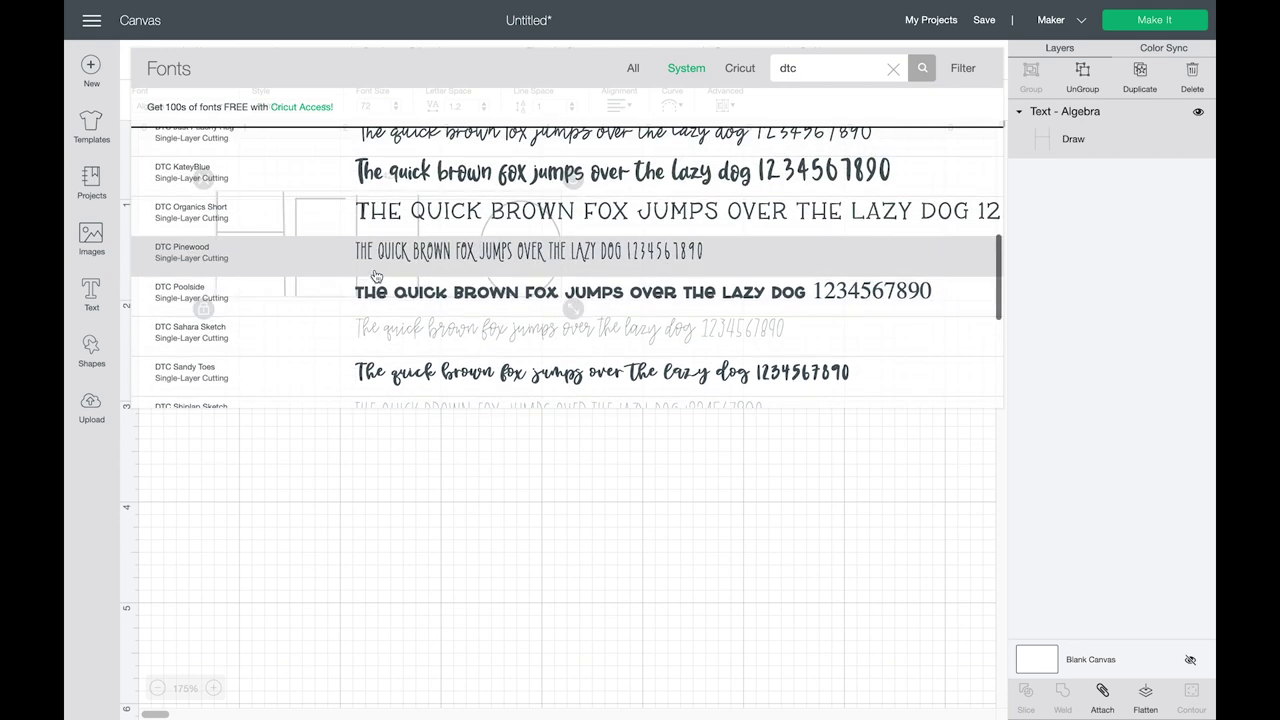
# Step: Apply DTC Honeymoon Sketch to Hello, set its linetype to Draw, and zoom to 200%
pyautogui.click(352, 220)
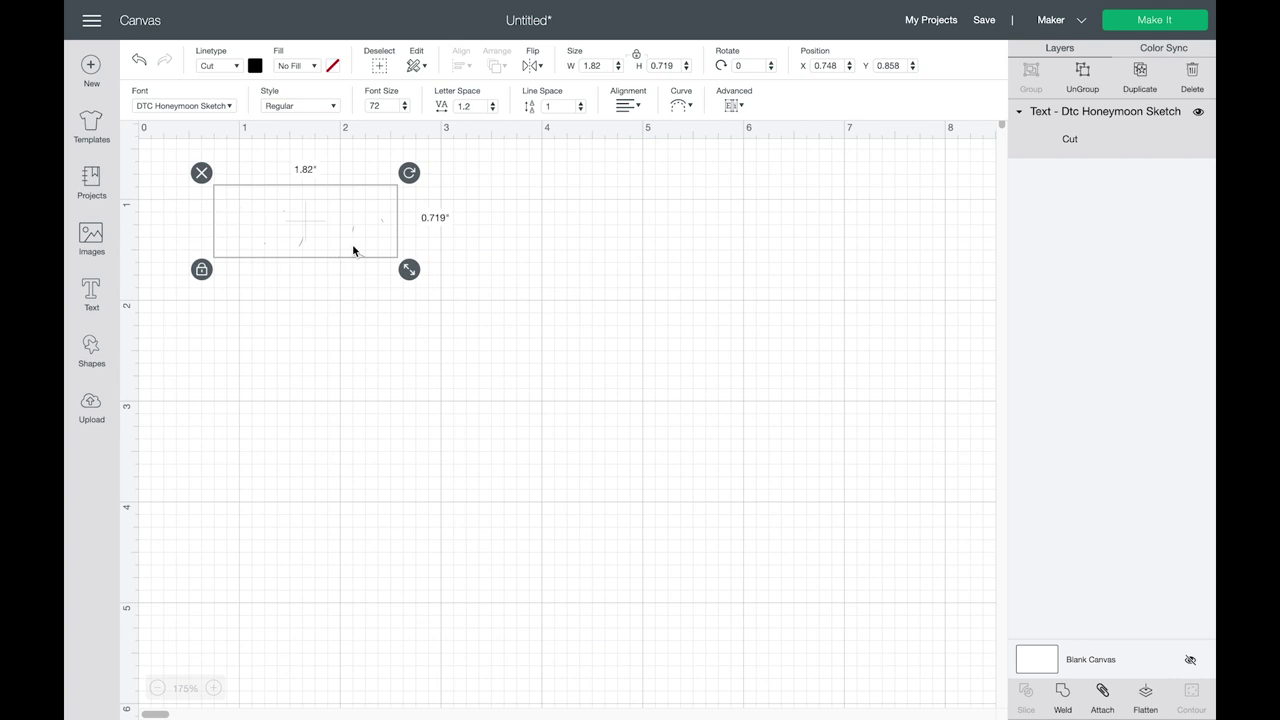
pyautogui.click(207, 67)
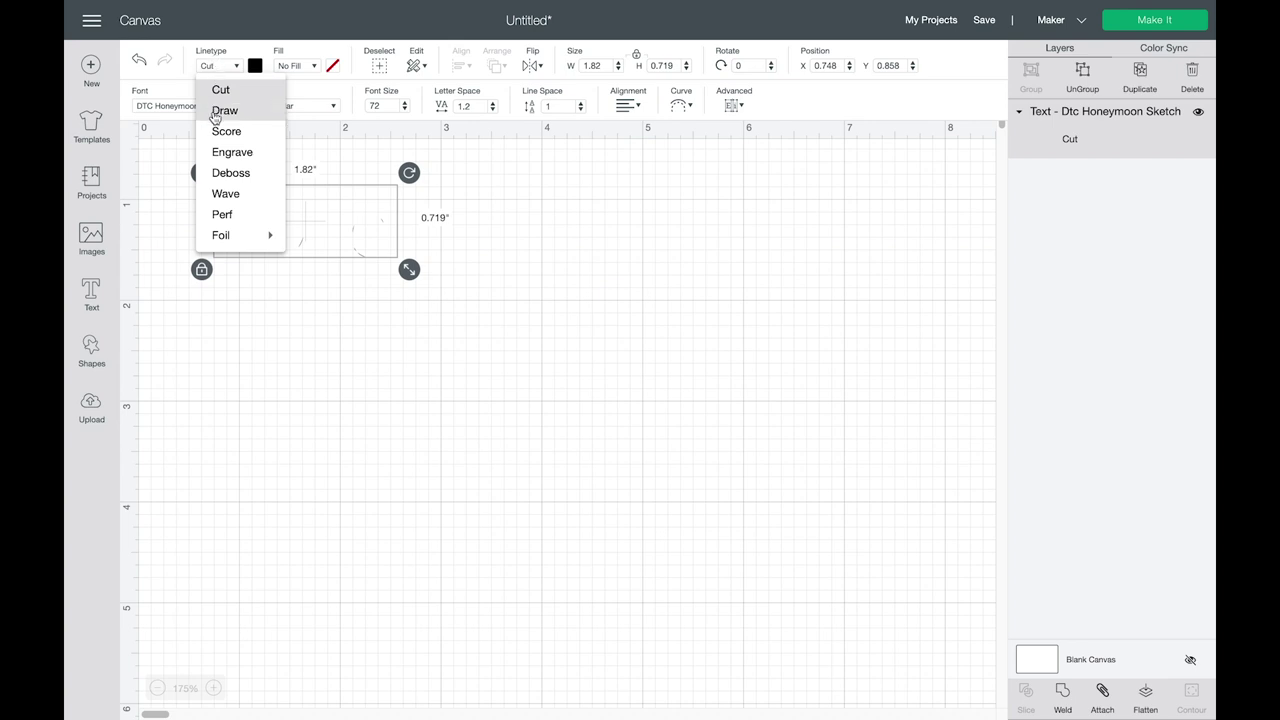
pyautogui.click(215, 113)
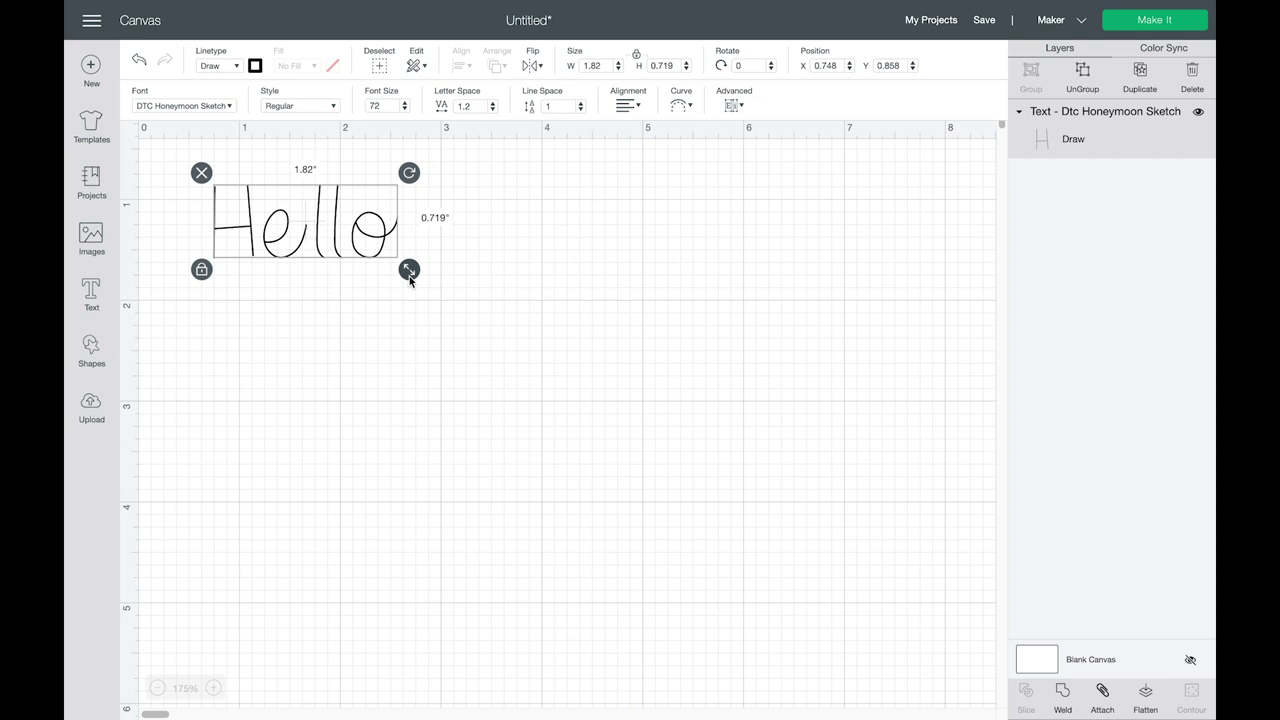
pyautogui.click(213, 688)
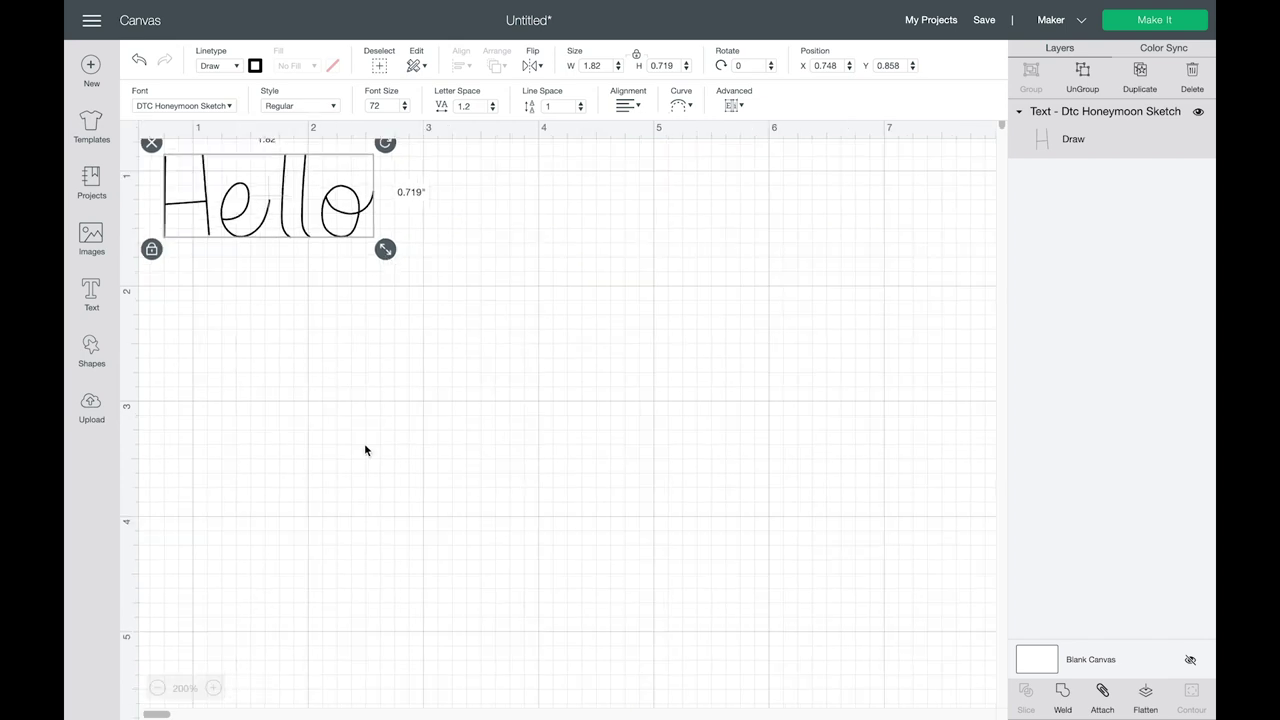
pyautogui.scroll(2, 364, 450)
pyautogui.hscroll(-2, 364, 450)
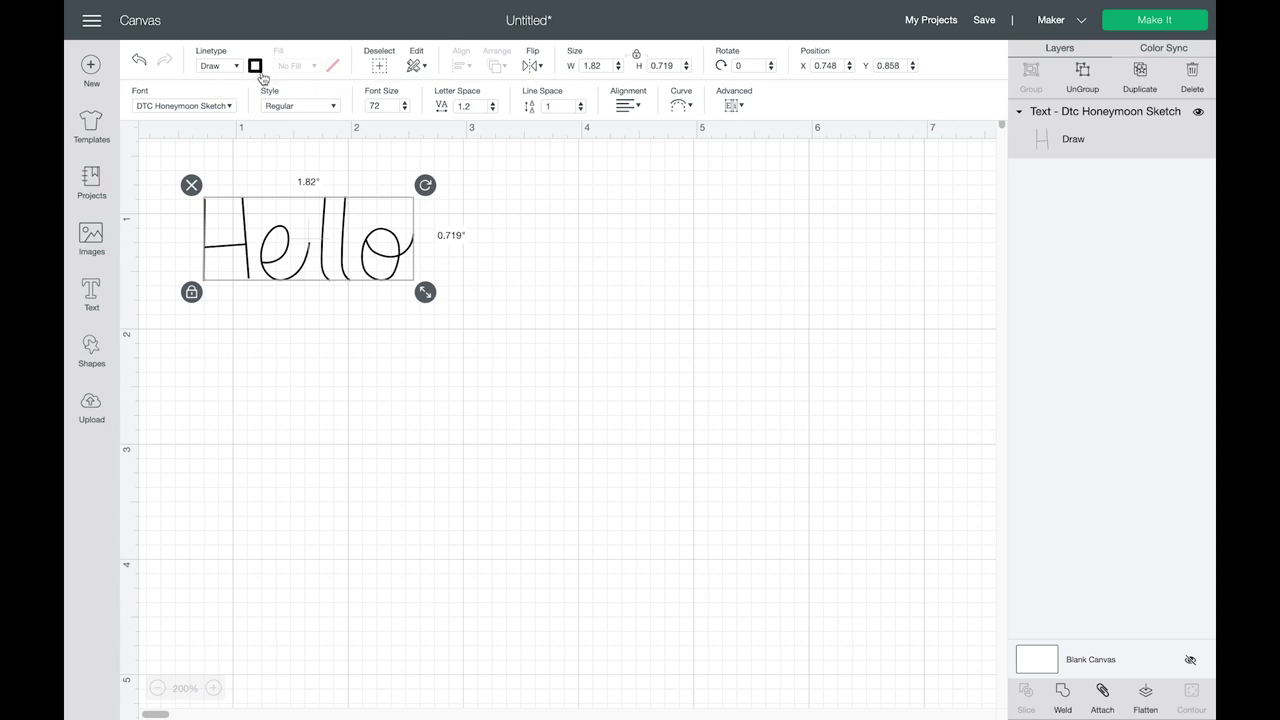
pyautogui.click(256, 68)
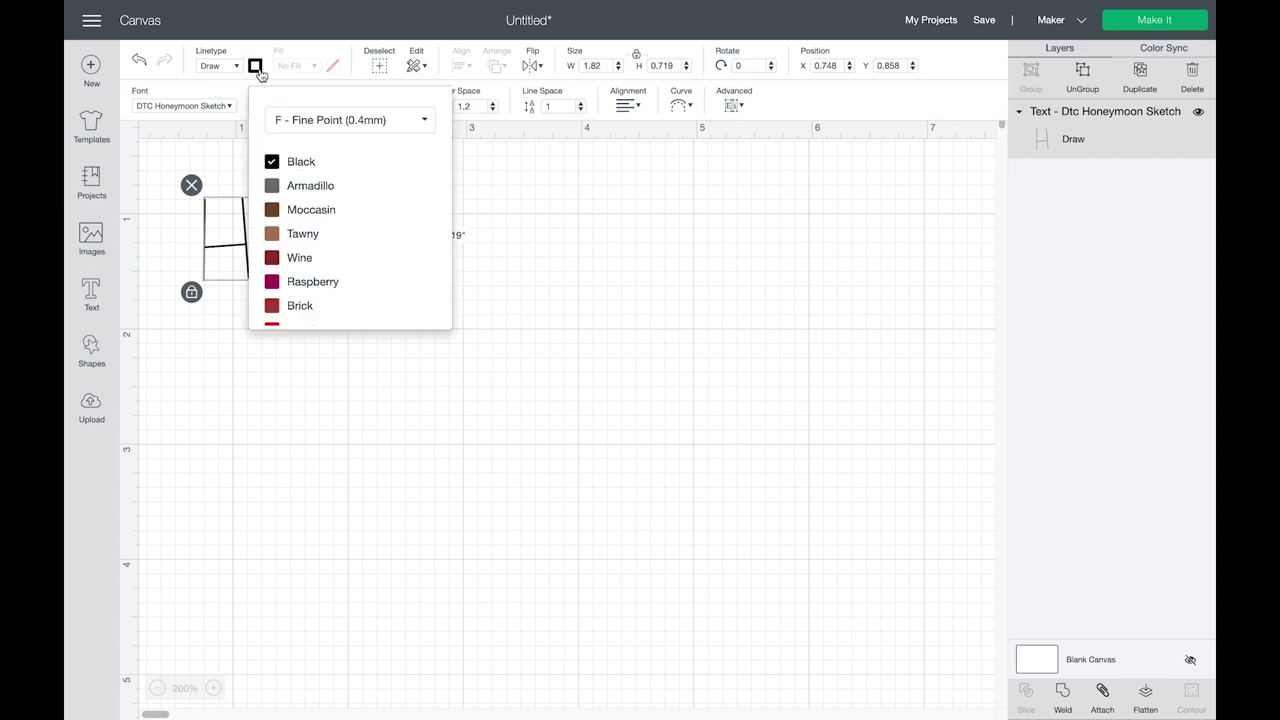
pyautogui.click(322, 137)
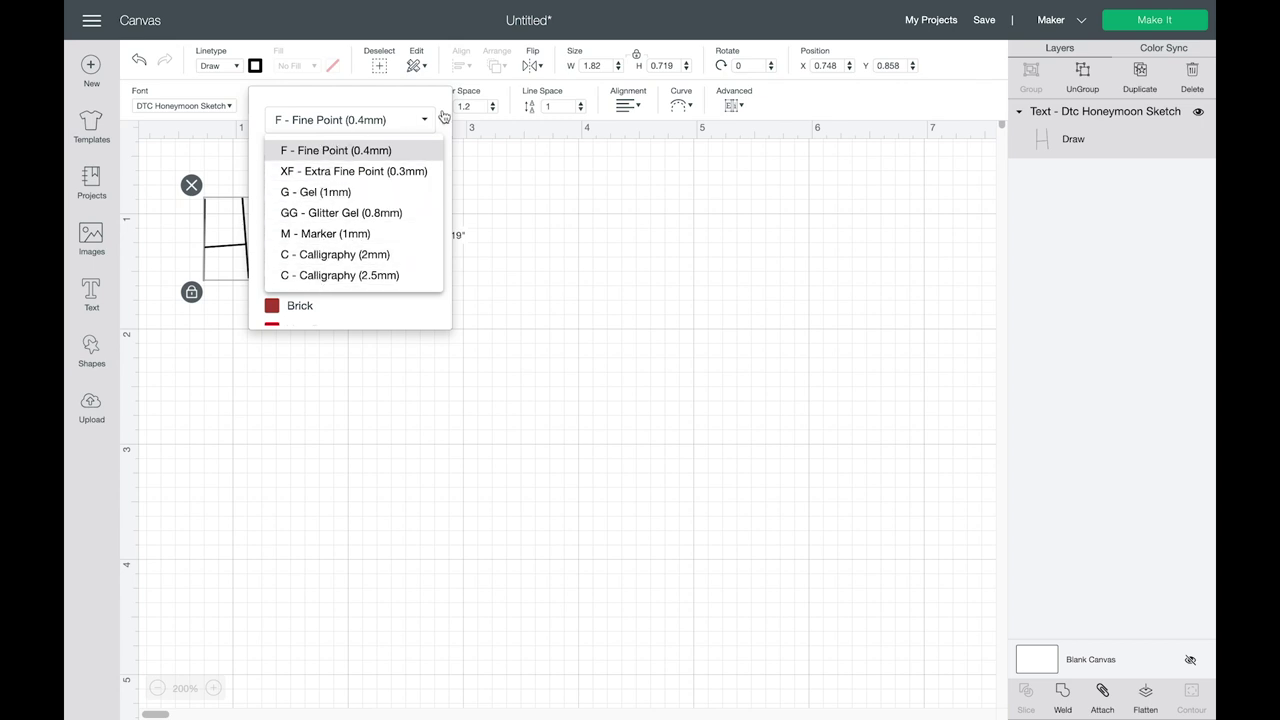
pyautogui.click(505, 154)
pyautogui.click(286, 250)
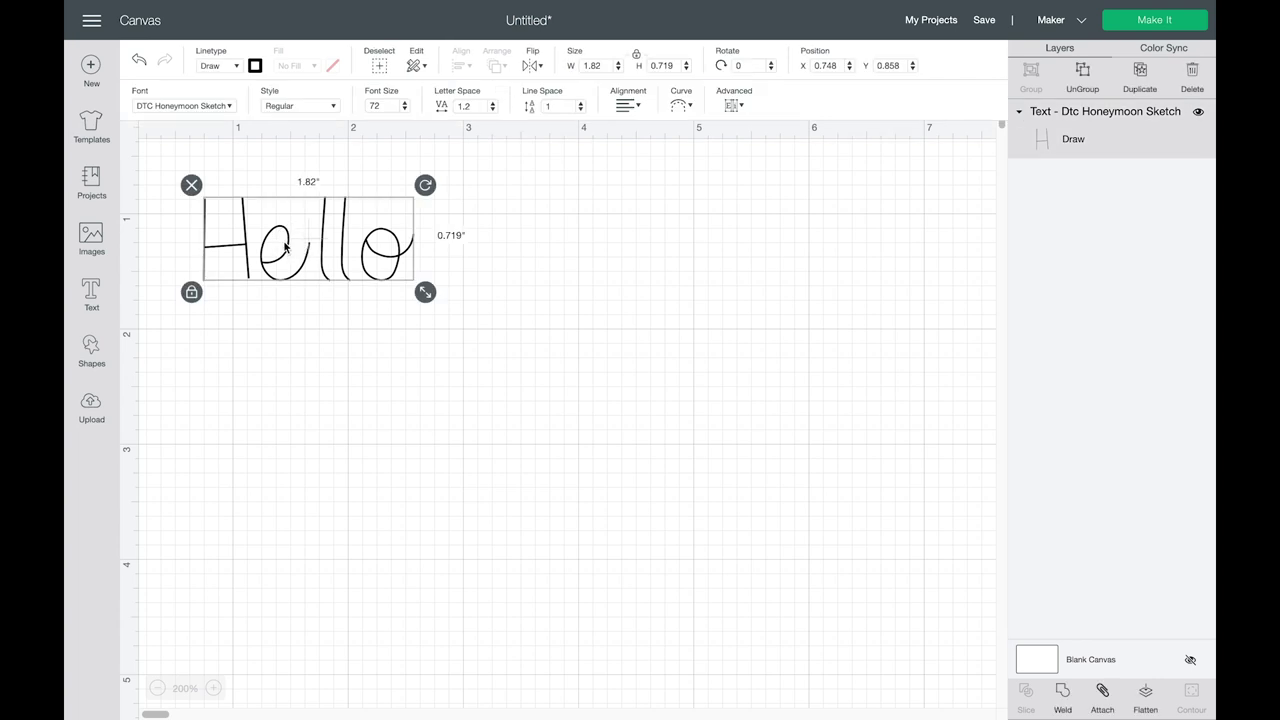
# Step: Duplicate Hello twice, placing the copies in a row to the right
pyautogui.hotkey('ctrl', 'd')
pyautogui.moveTo(286, 250); pyautogui.dragTo(497, 225)
pyautogui.hotkey('ctrl', 'd')
pyautogui.moveTo(560, 262); pyautogui.dragTo(785, 230)
# Step: Give the first Hello an Extra Fine Point pen and the third a black 1mm Marker
pyautogui.click(252, 230)
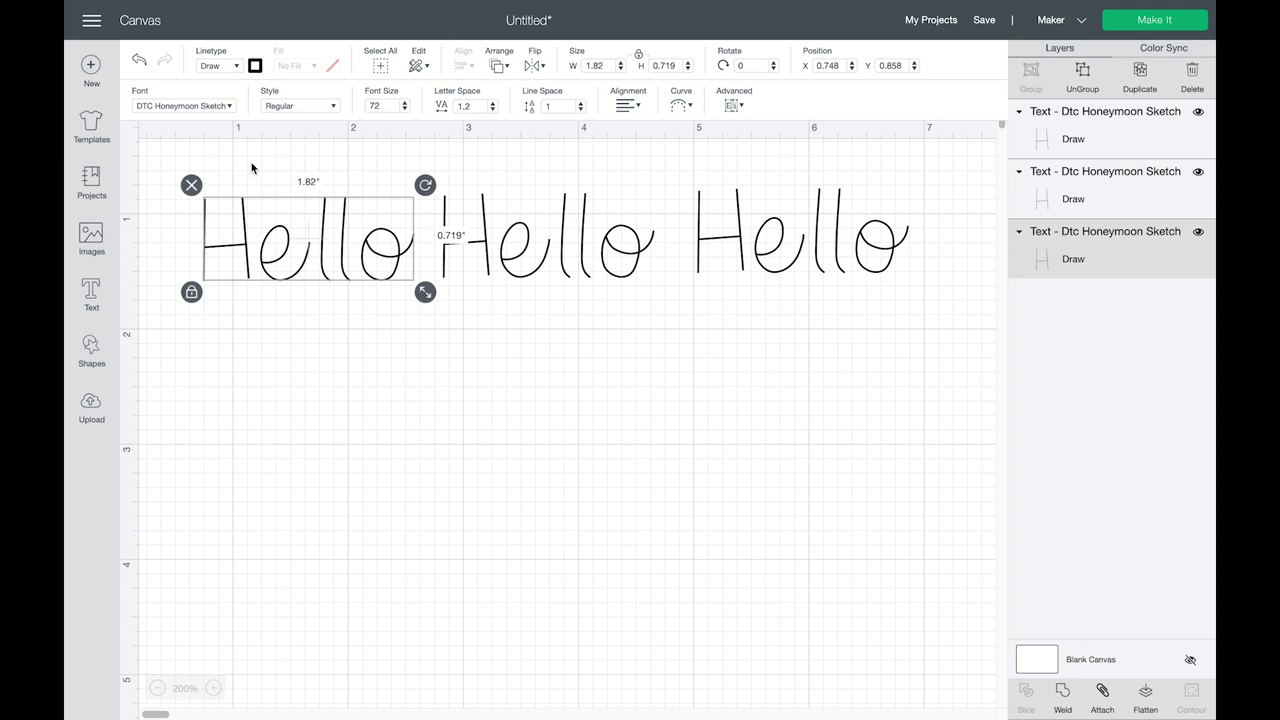
pyautogui.click(258, 67)
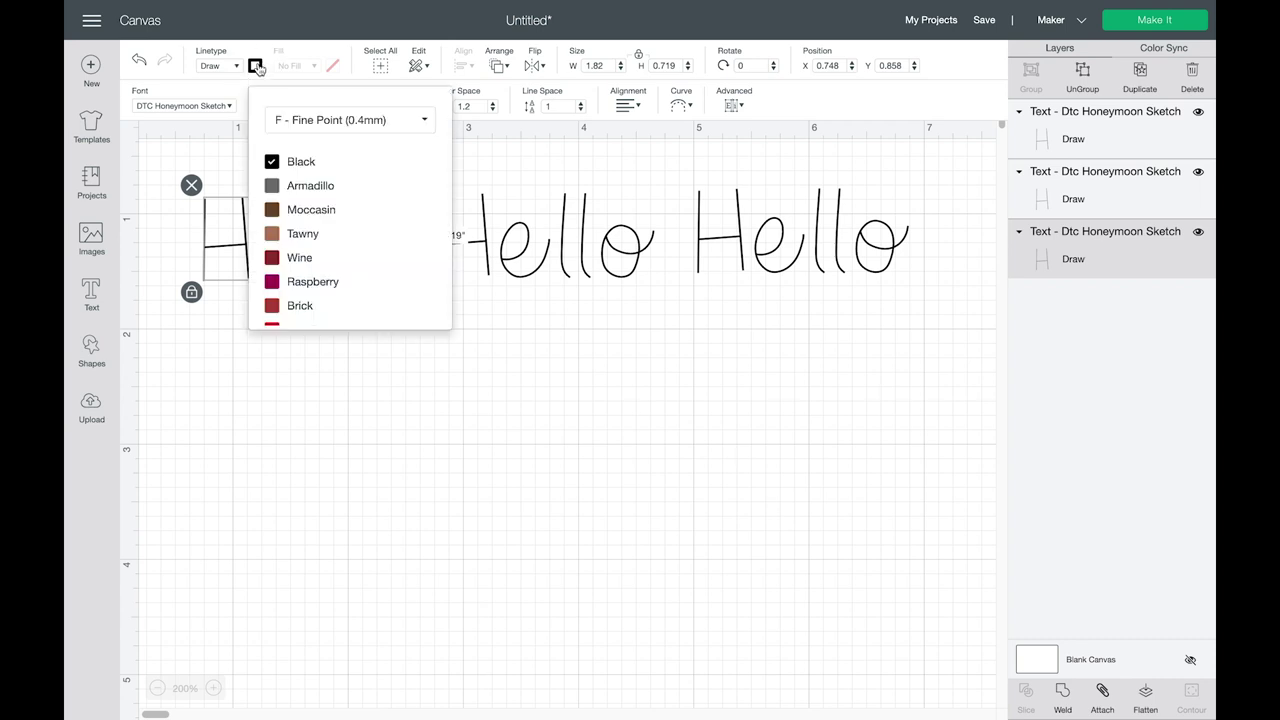
pyautogui.click(284, 120)
pyautogui.click(299, 172)
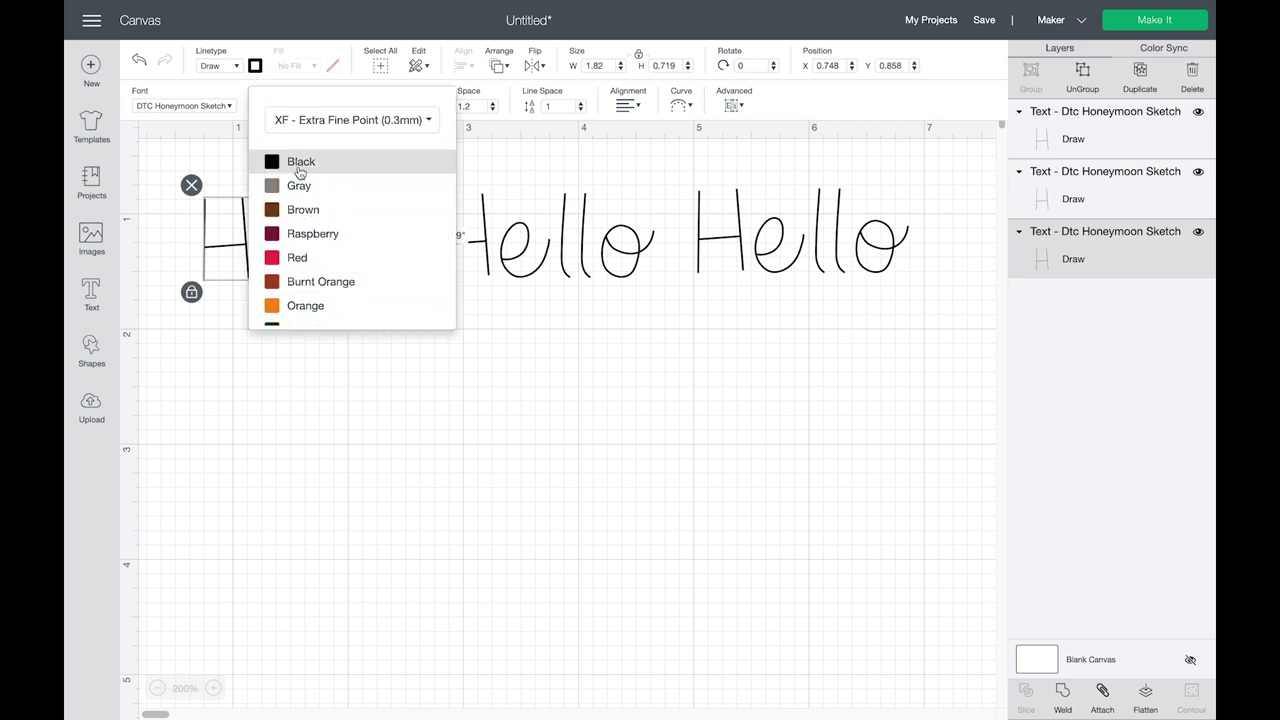
pyautogui.click(505, 254)
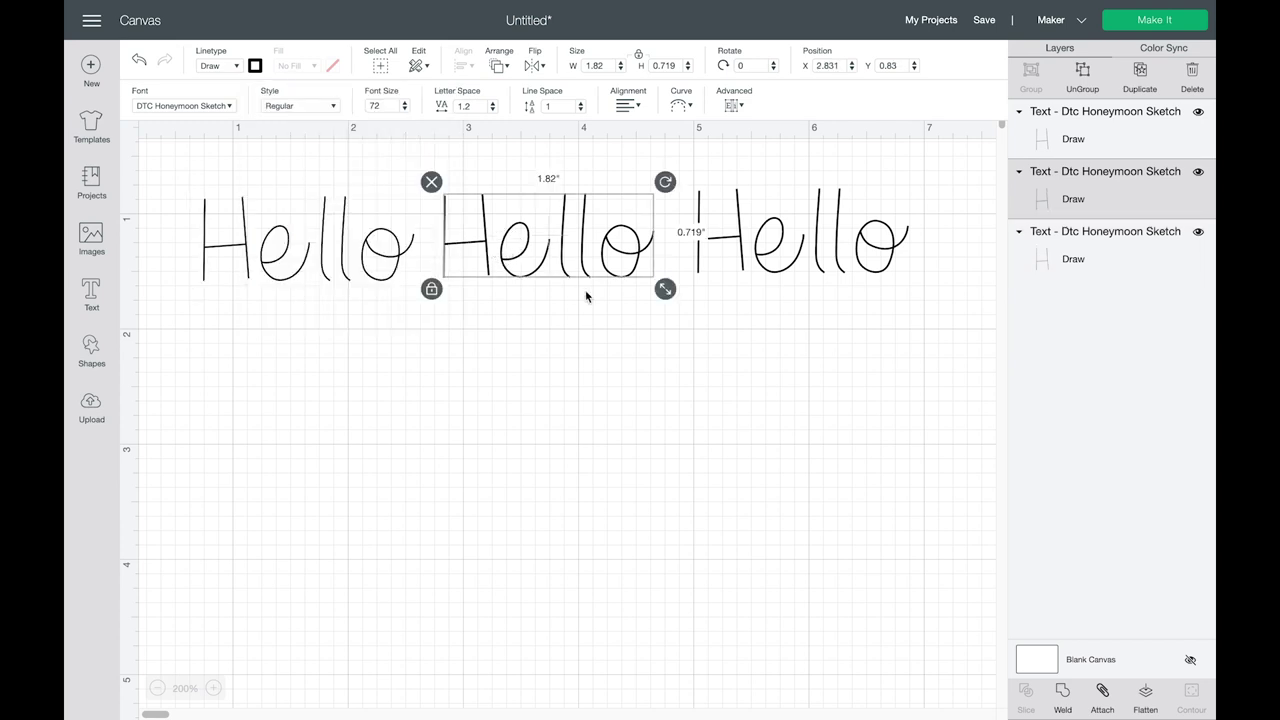
pyautogui.click(713, 228)
pyautogui.click(257, 66)
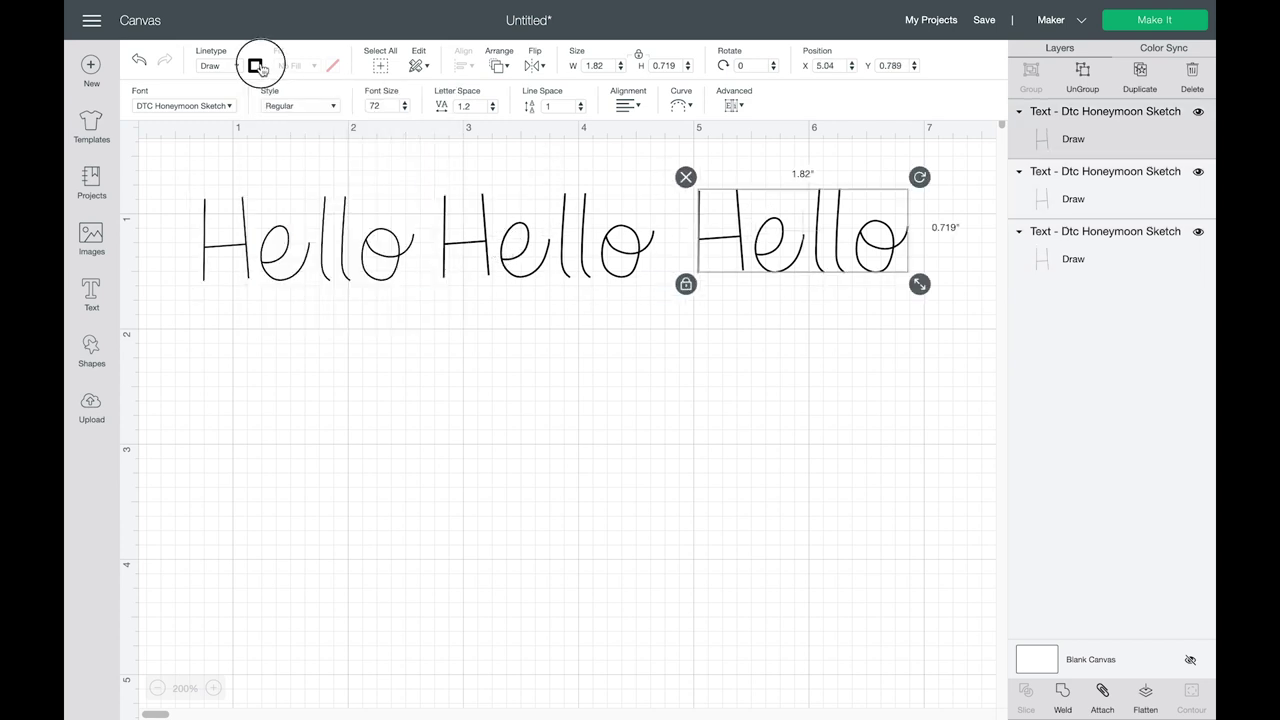
pyautogui.click(310, 124)
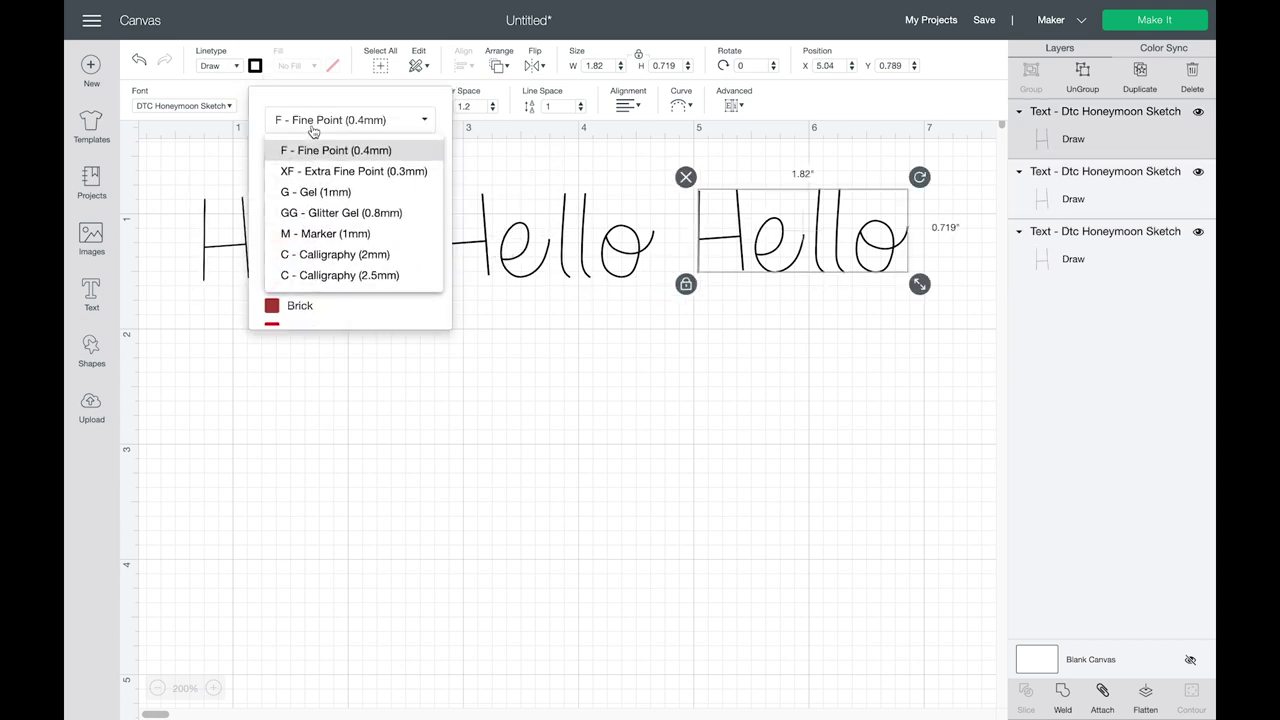
pyautogui.click(334, 240)
pyautogui.click(272, 161)
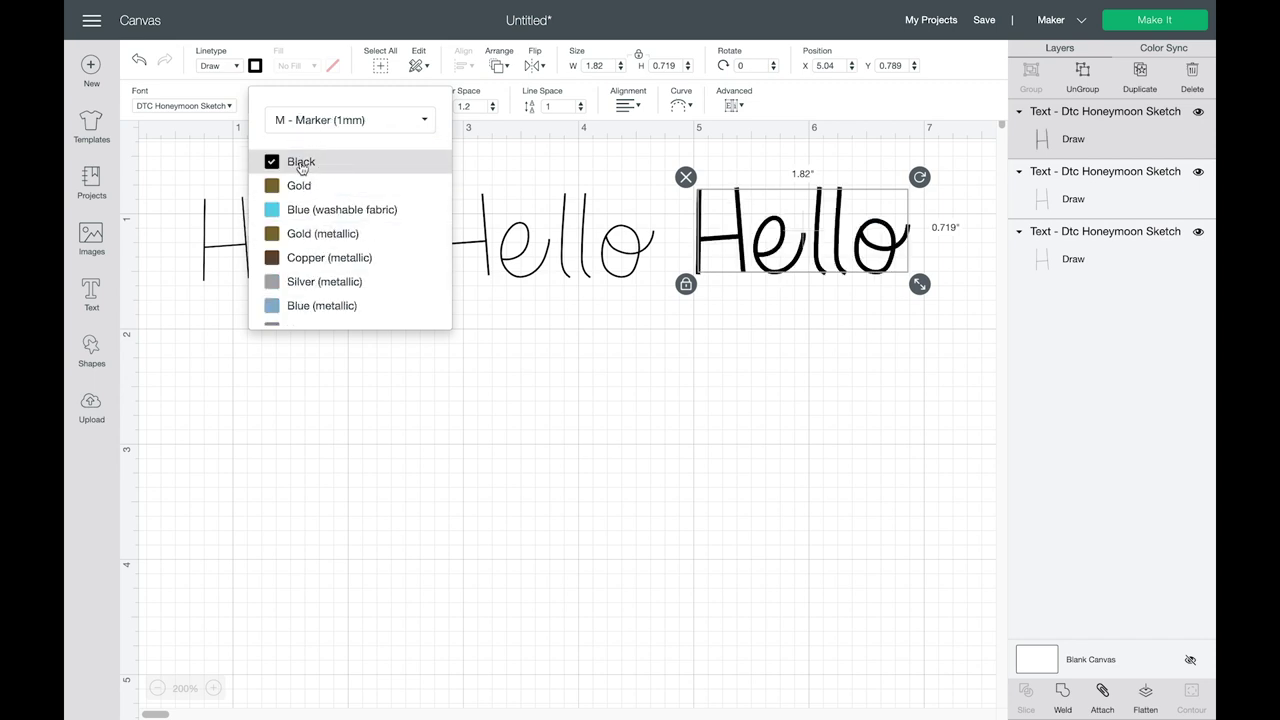
pyautogui.click(725, 370)
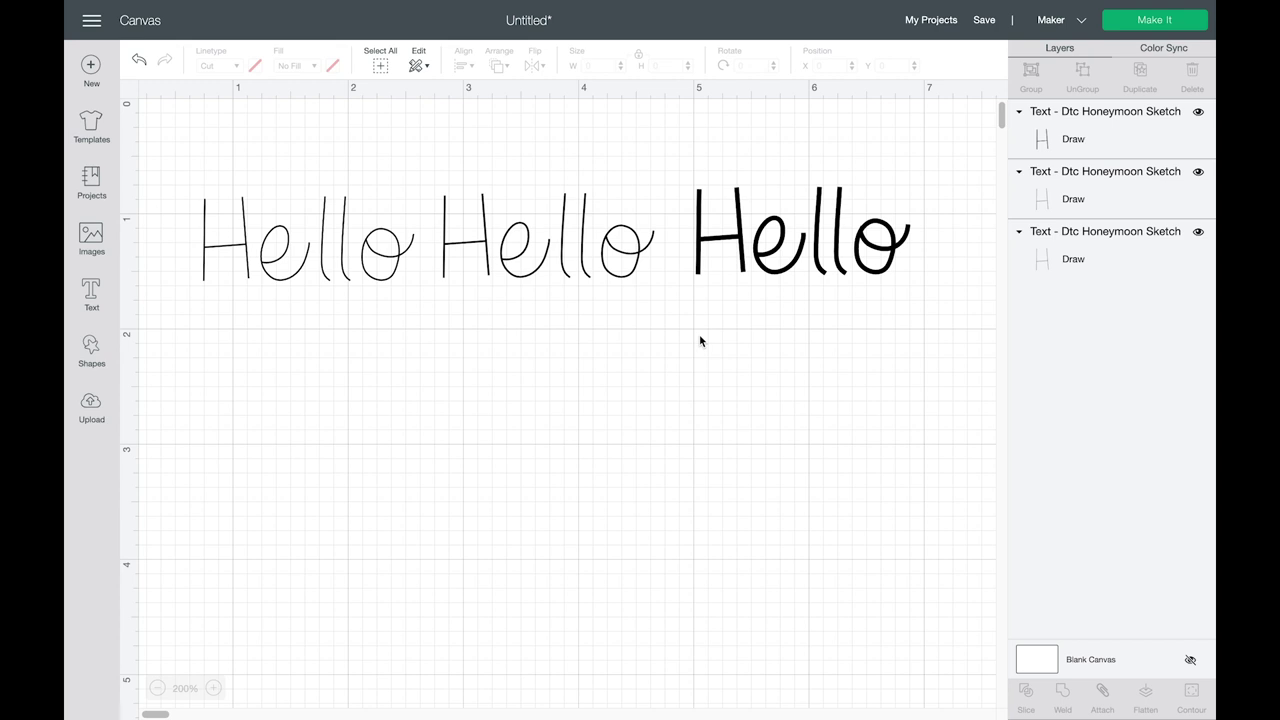
# Step: Recolour the first Hello Raspberry and the second Hello Orange
pyautogui.click(331, 273)
pyautogui.click(255, 65)
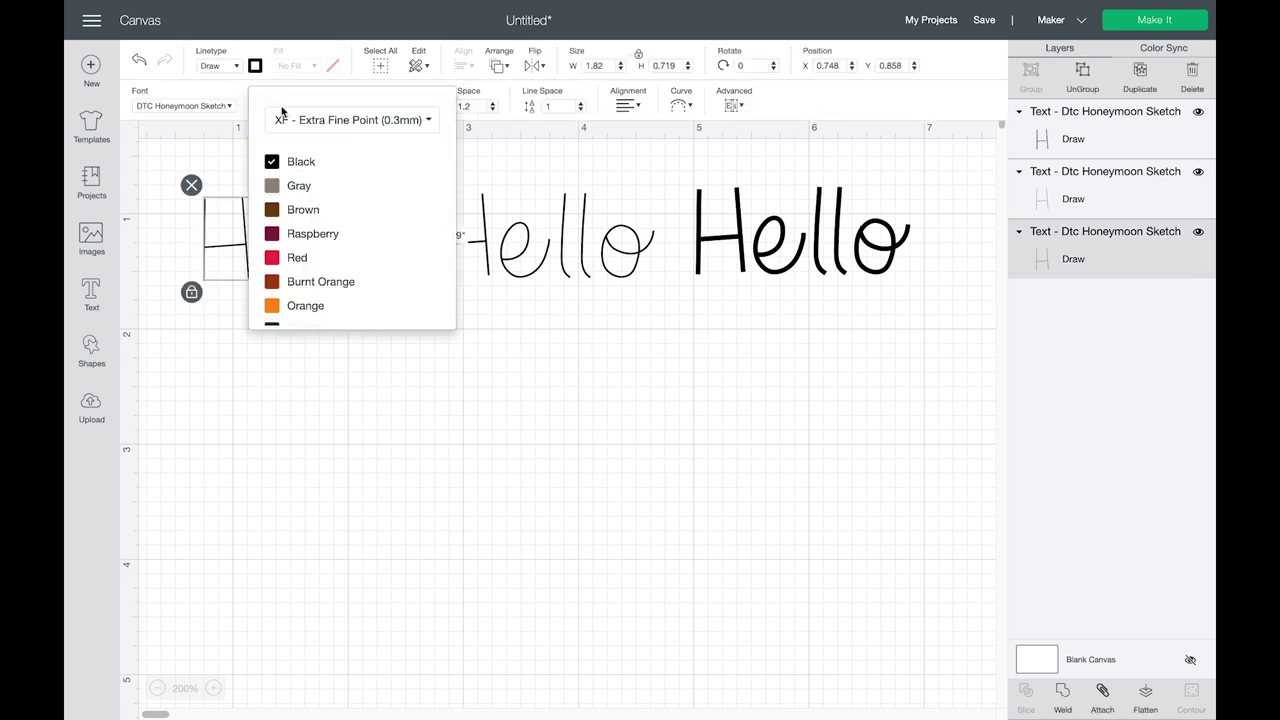
pyautogui.click(298, 234)
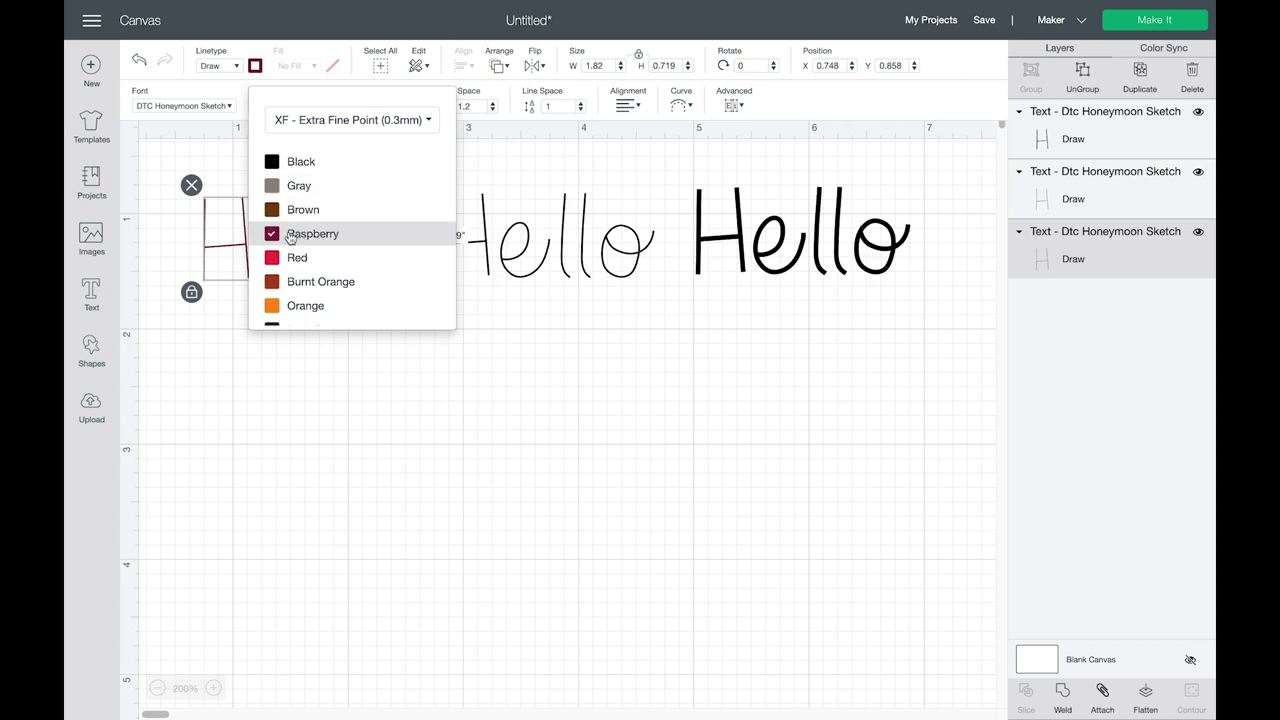
pyautogui.click(505, 262)
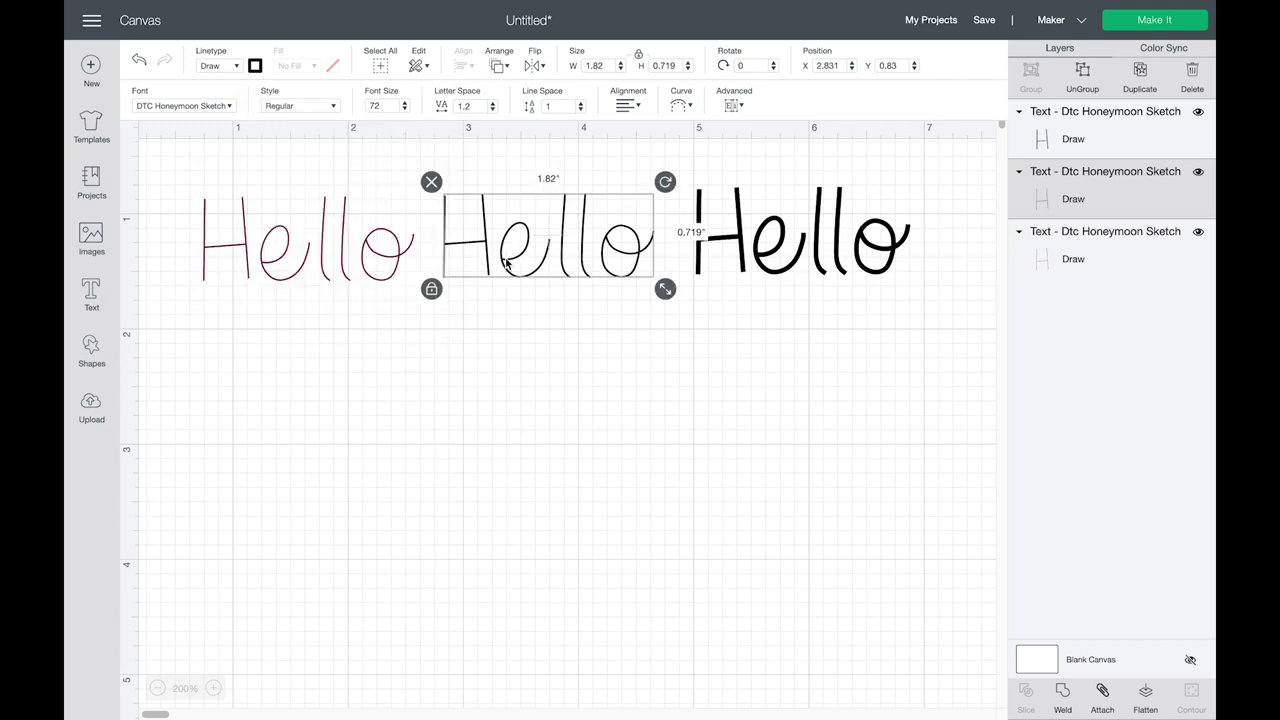
pyautogui.click(255, 65)
pyautogui.scroll(-2, 338, 262)
pyautogui.scroll(-3, 340, 266)
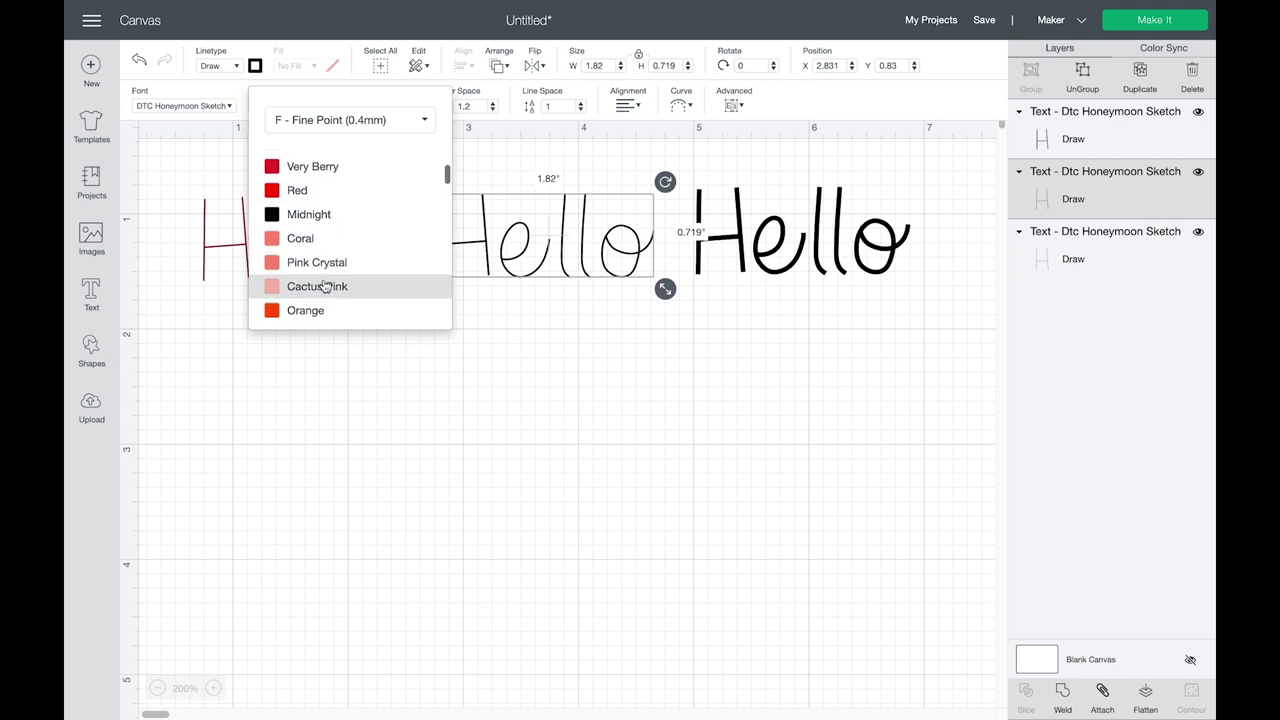
pyautogui.click(305, 311)
# Step: Delete the raspberry Hello copy
pyautogui.click(755, 243)
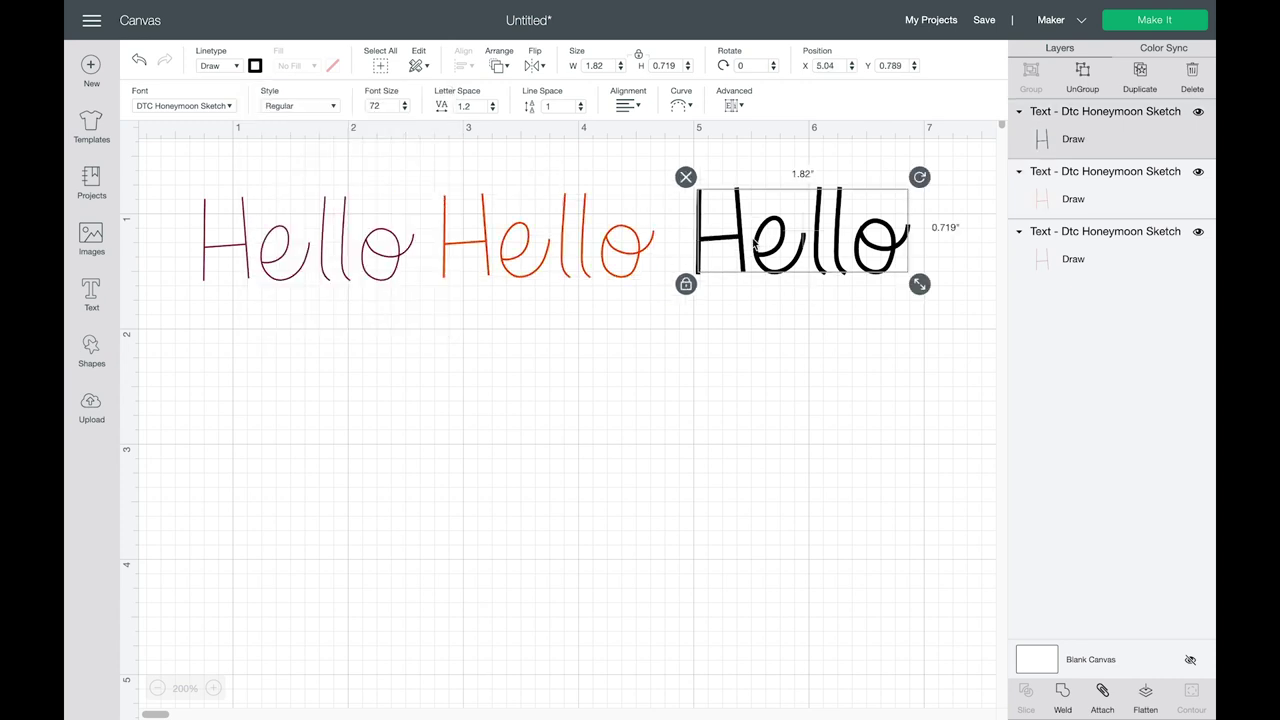
pyautogui.moveTo(226, 237); pyautogui.dragTo(430, 303)
pyautogui.press('Delete')
# Step: Delete the orange Hello and move the black Hello to the canvas top-left
pyautogui.click(486, 214)
pyautogui.press('Delete')
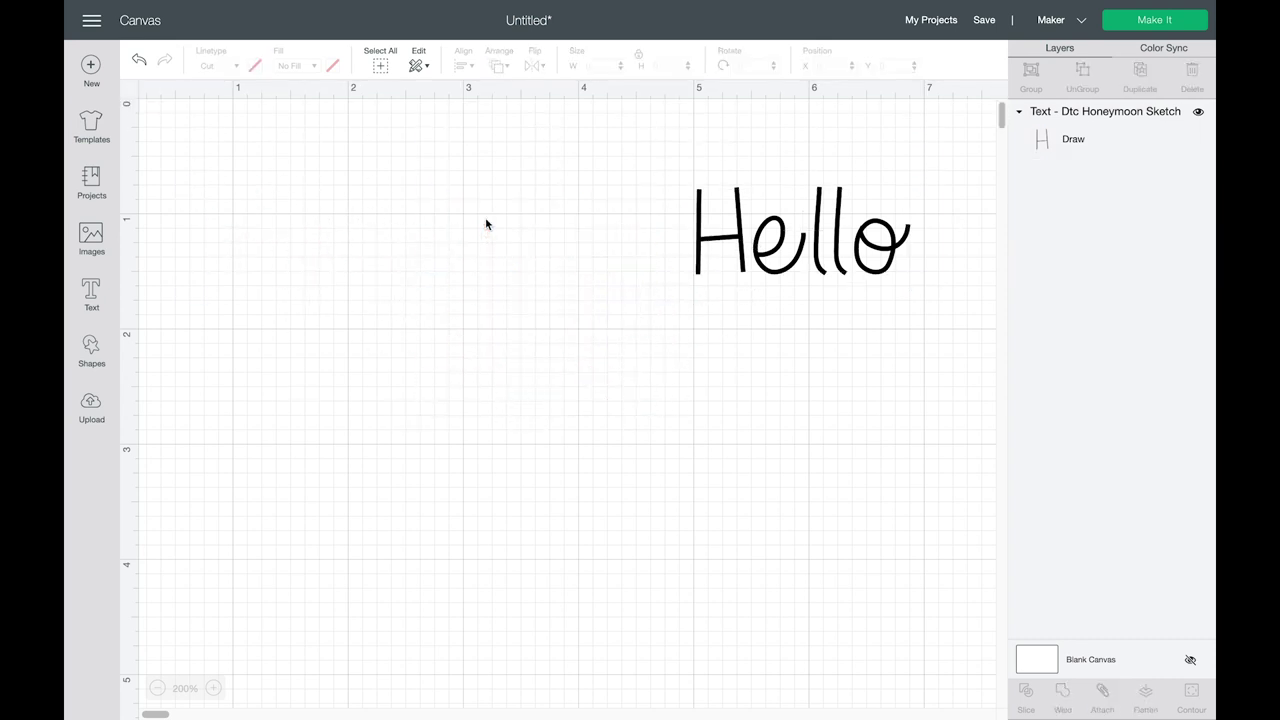
pyautogui.click(782, 277)
pyautogui.moveTo(782, 277); pyautogui.dragTo(282, 248)
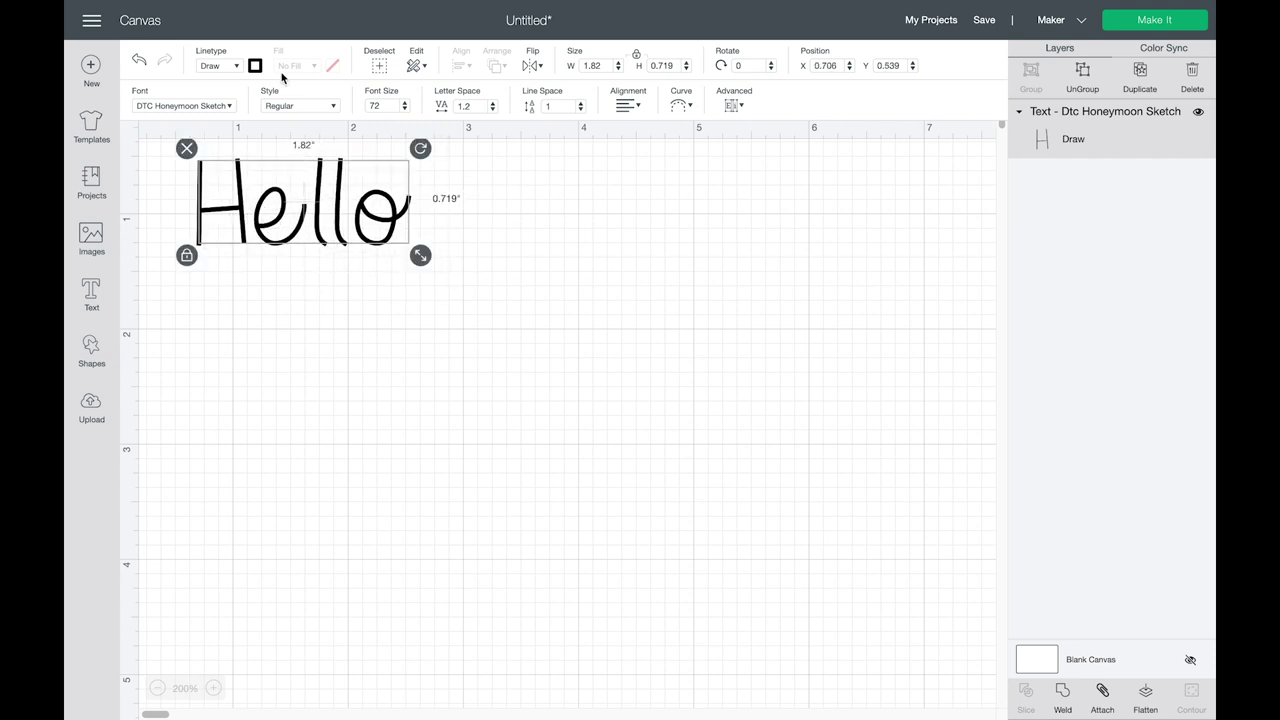
# Step: Change Hello's pen from 1mm Marker to black Fine Point (0.4mm)
pyautogui.click(257, 67)
pyautogui.click(297, 121)
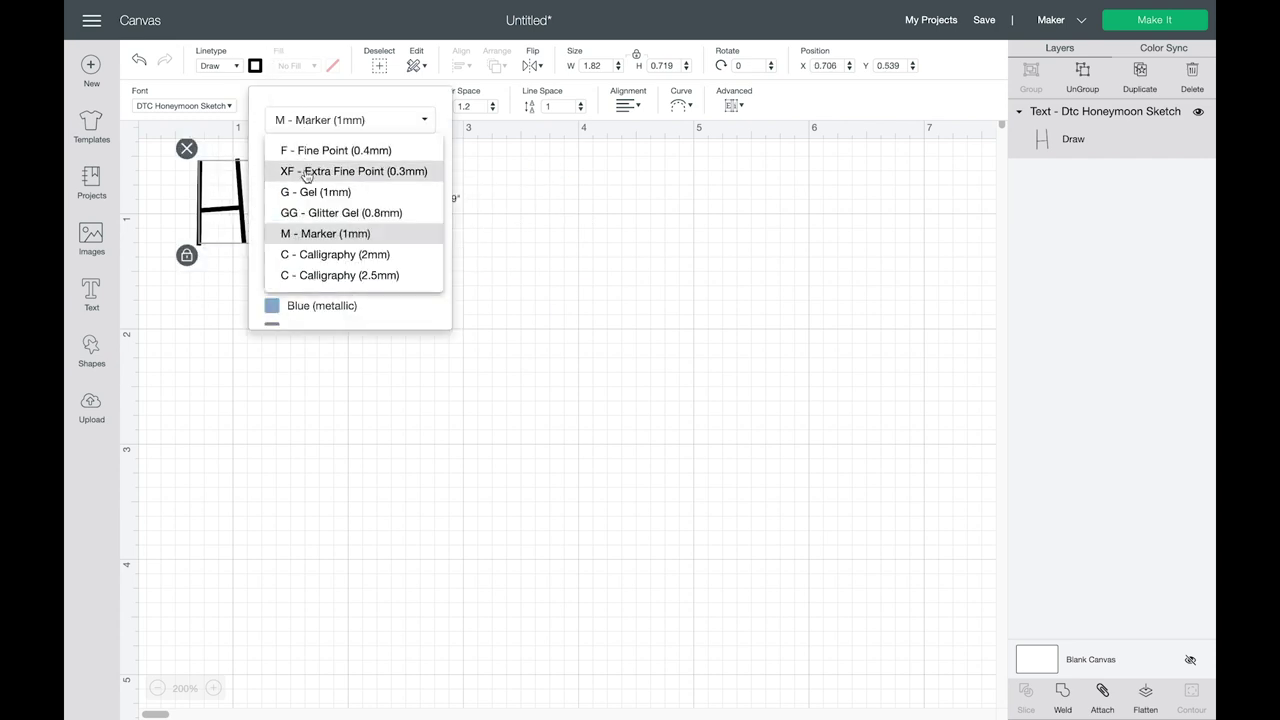
pyautogui.click(306, 150)
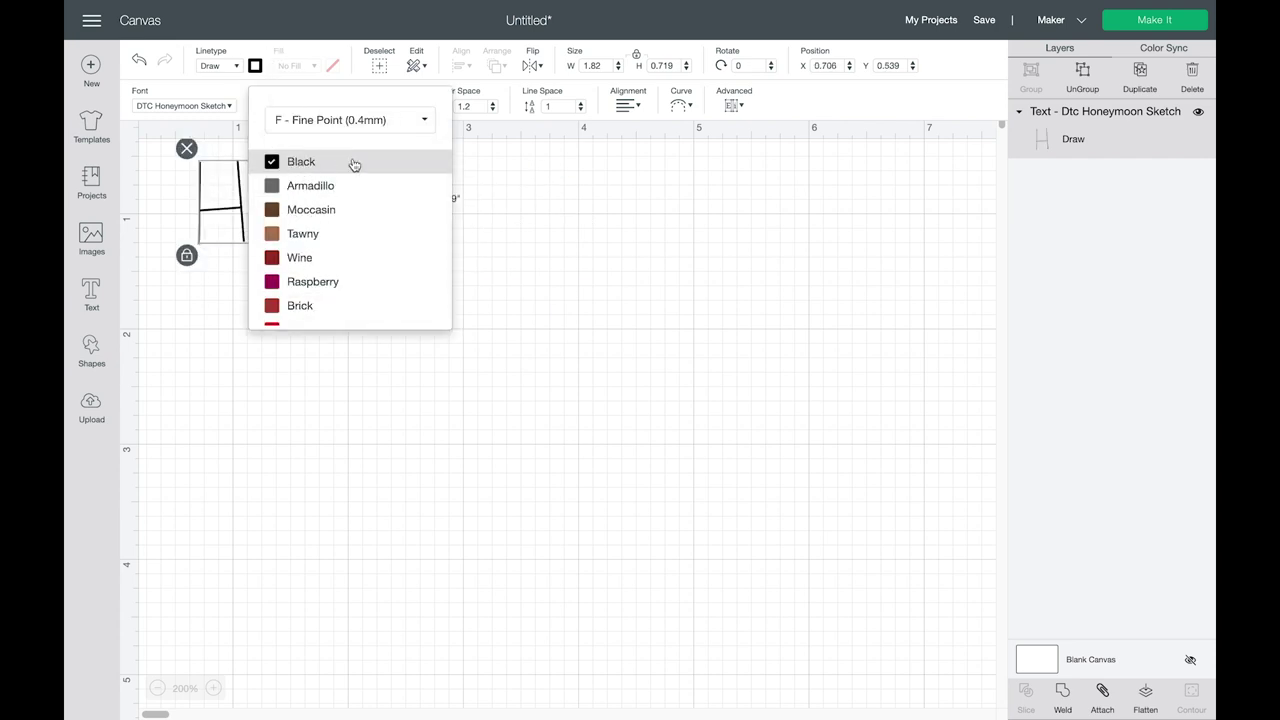
pyautogui.click(606, 264)
pyautogui.click(313, 214)
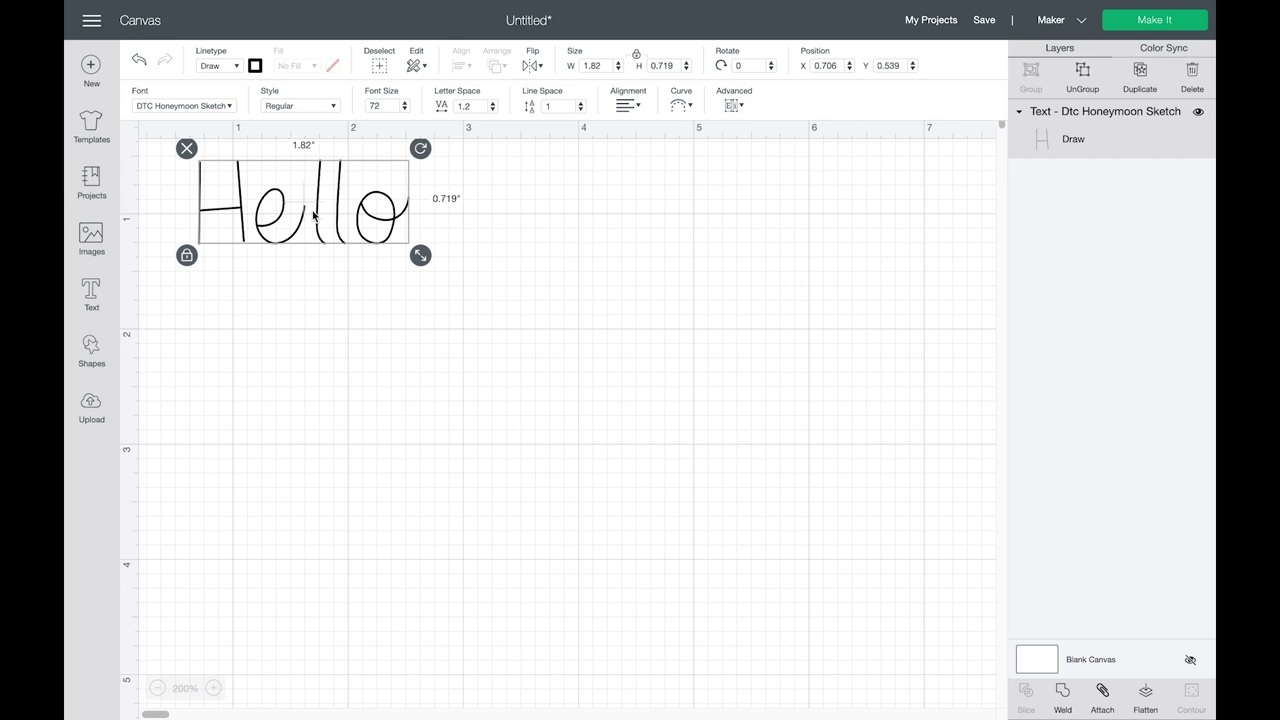
pyautogui.click(92, 355)
# Step: Add a white square, unlock its proportions, and stretch it into a rectangle over Hello
pyautogui.click(155, 243)
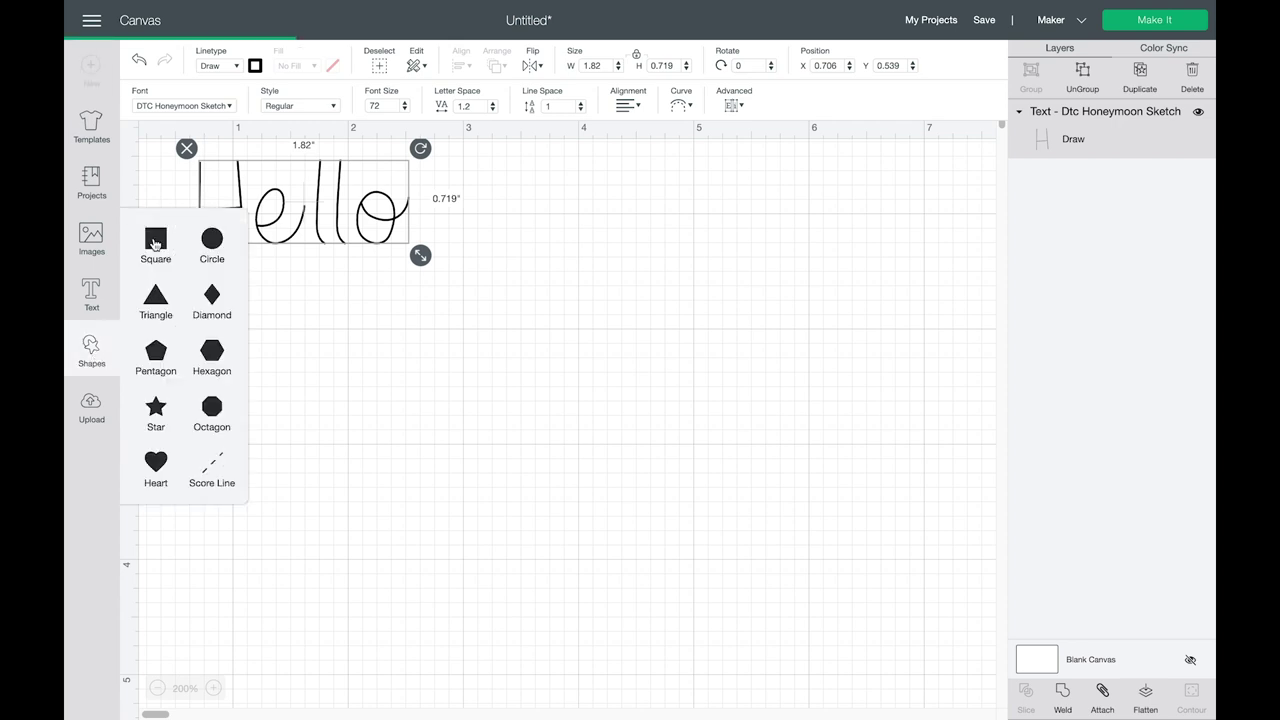
pyautogui.moveTo(360, 315); pyautogui.dragTo(600, 289)
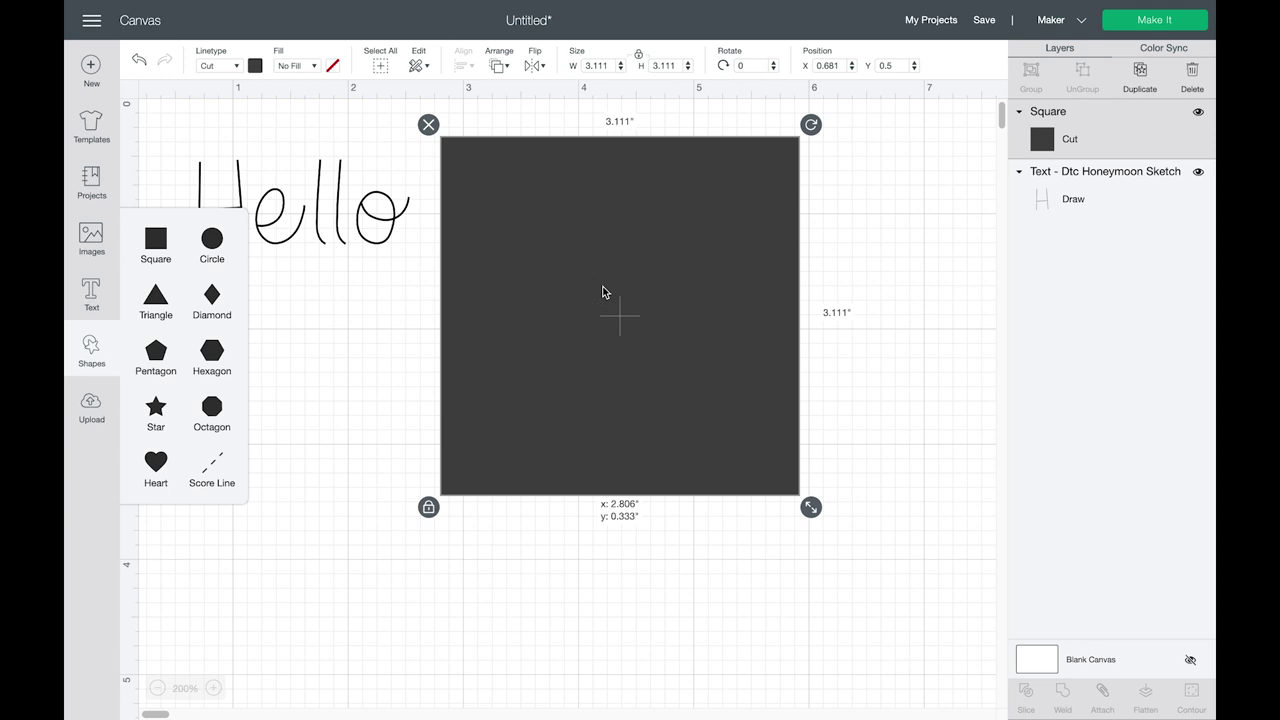
pyautogui.click(255, 66)
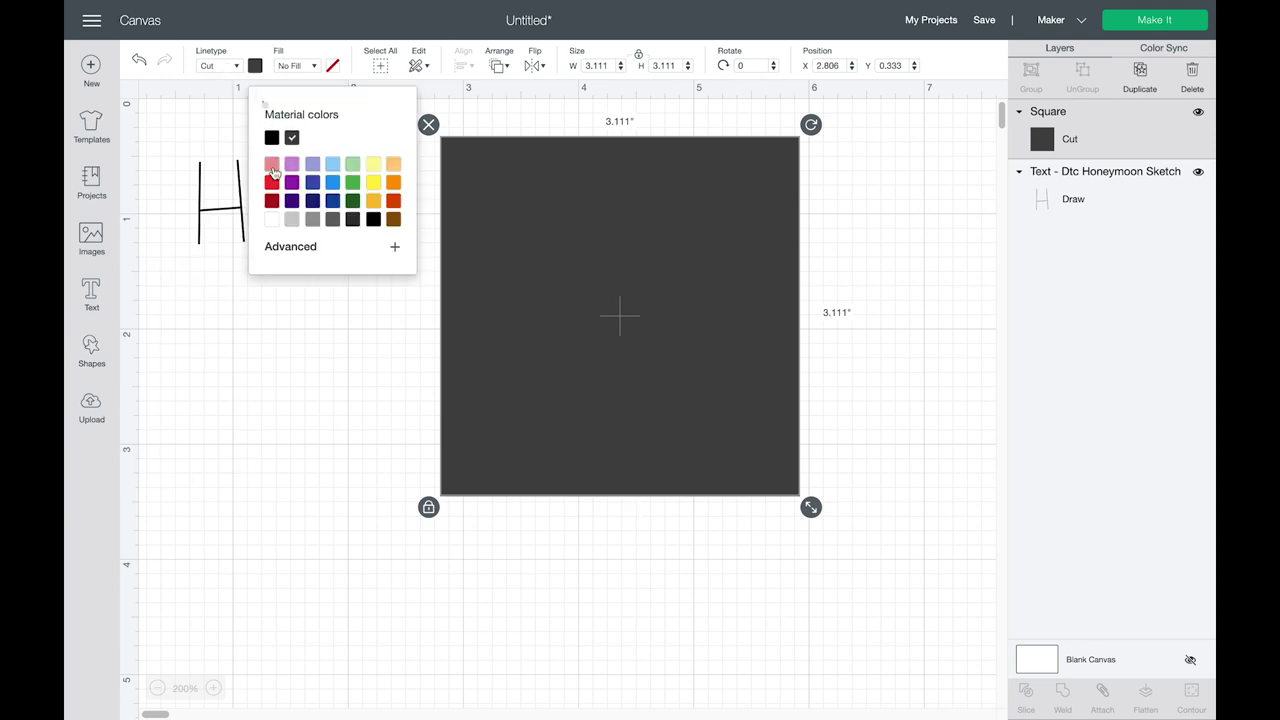
pyautogui.click(271, 222)
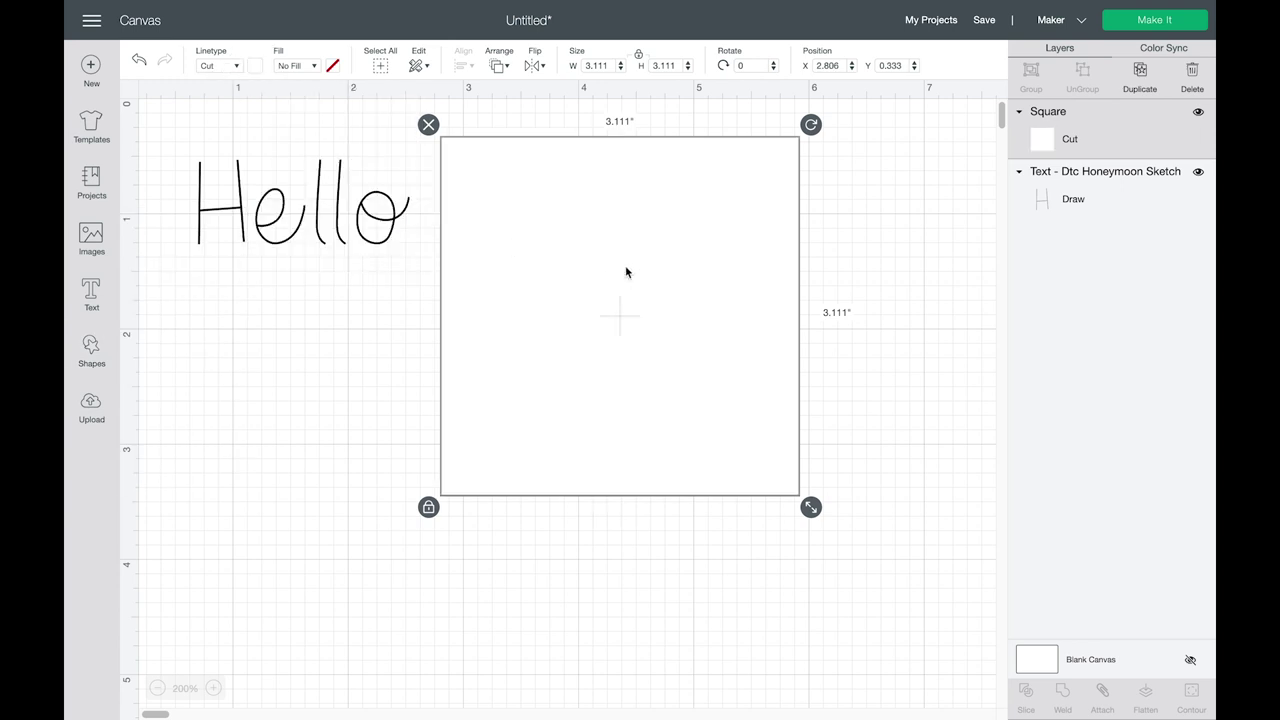
pyautogui.click(428, 507)
pyautogui.moveTo(811, 508); pyautogui.dragTo(814, 297)
pyautogui.moveTo(677, 177); pyautogui.dragTo(446, 199)
# Step: Send the 2.083 x 1 in rectangle to the back and centre Hello on it
pyautogui.click(498, 65)
pyautogui.click(522, 89)
pyautogui.moveTo(557, 301); pyautogui.dragTo(440, 273)
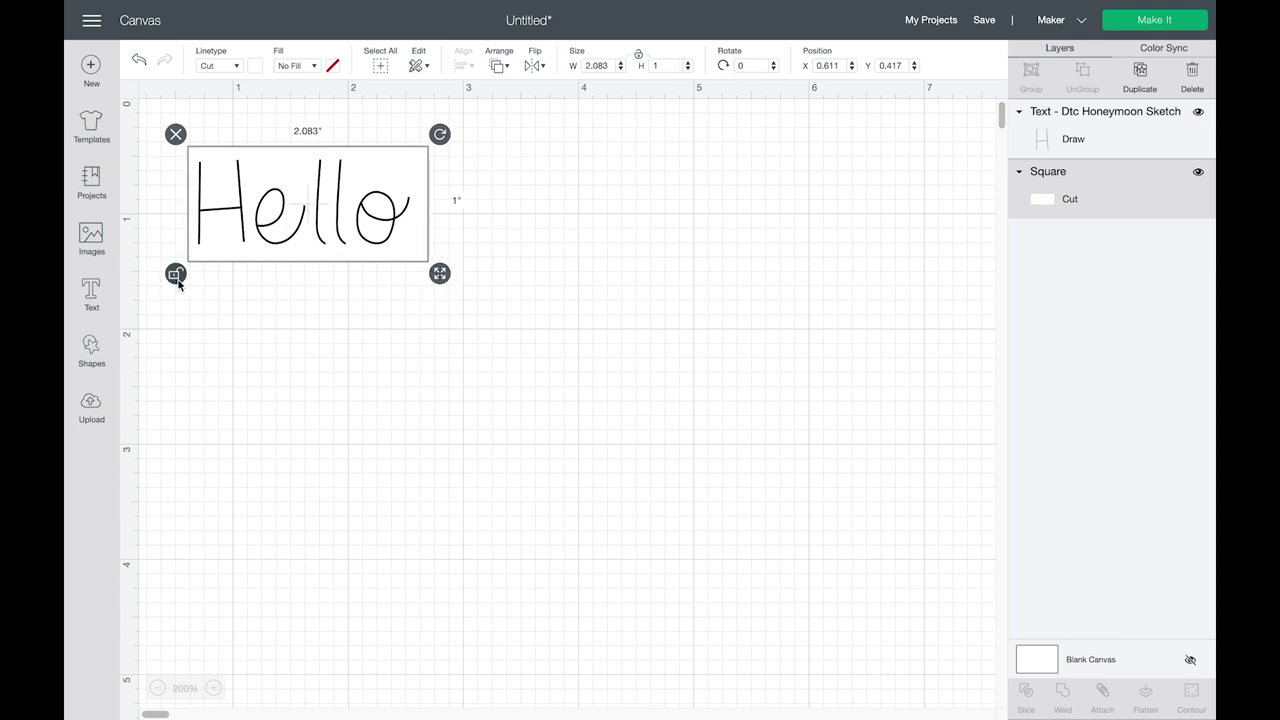
pyautogui.click(176, 274)
pyautogui.moveTo(620, 323); pyautogui.dragTo(162, 124)
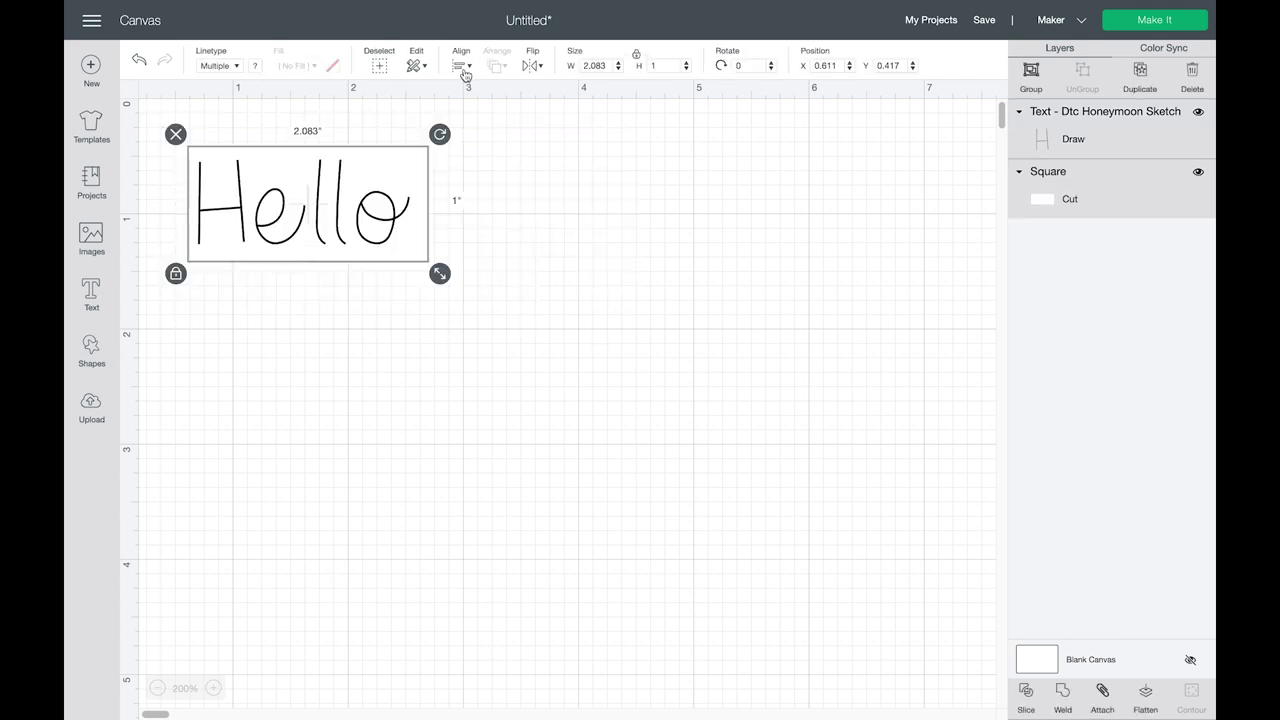
pyautogui.click(464, 68)
pyautogui.click(500, 236)
pyautogui.click(587, 248)
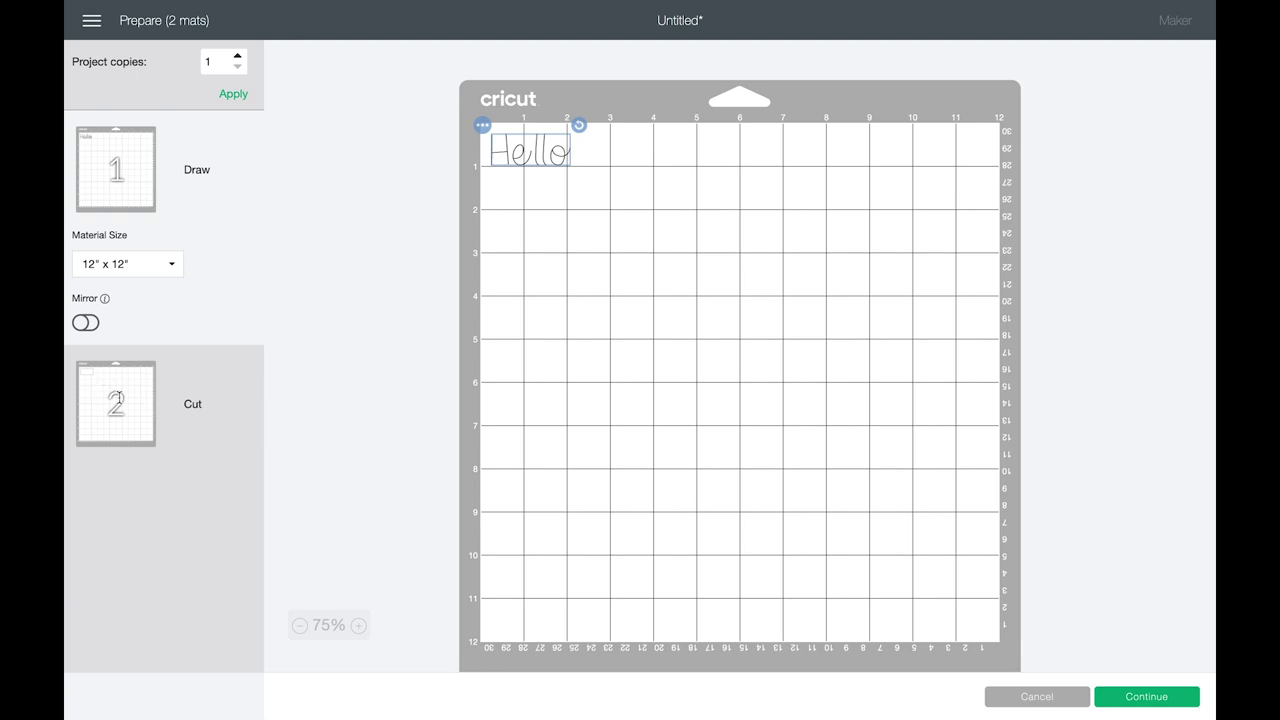
pyautogui.click(1004, 701)
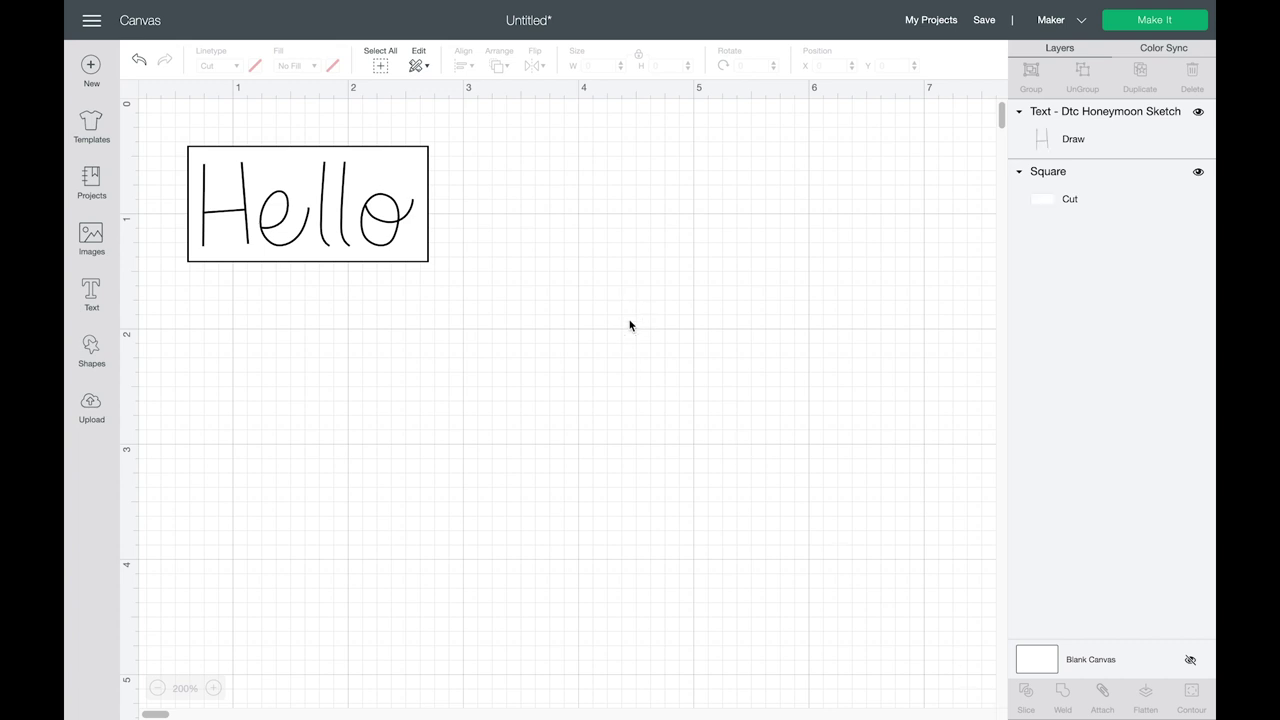
# Step: Attach Hello to the white rectangle and send it to Make on one 12" x 12" mat
pyautogui.click(213, 688)
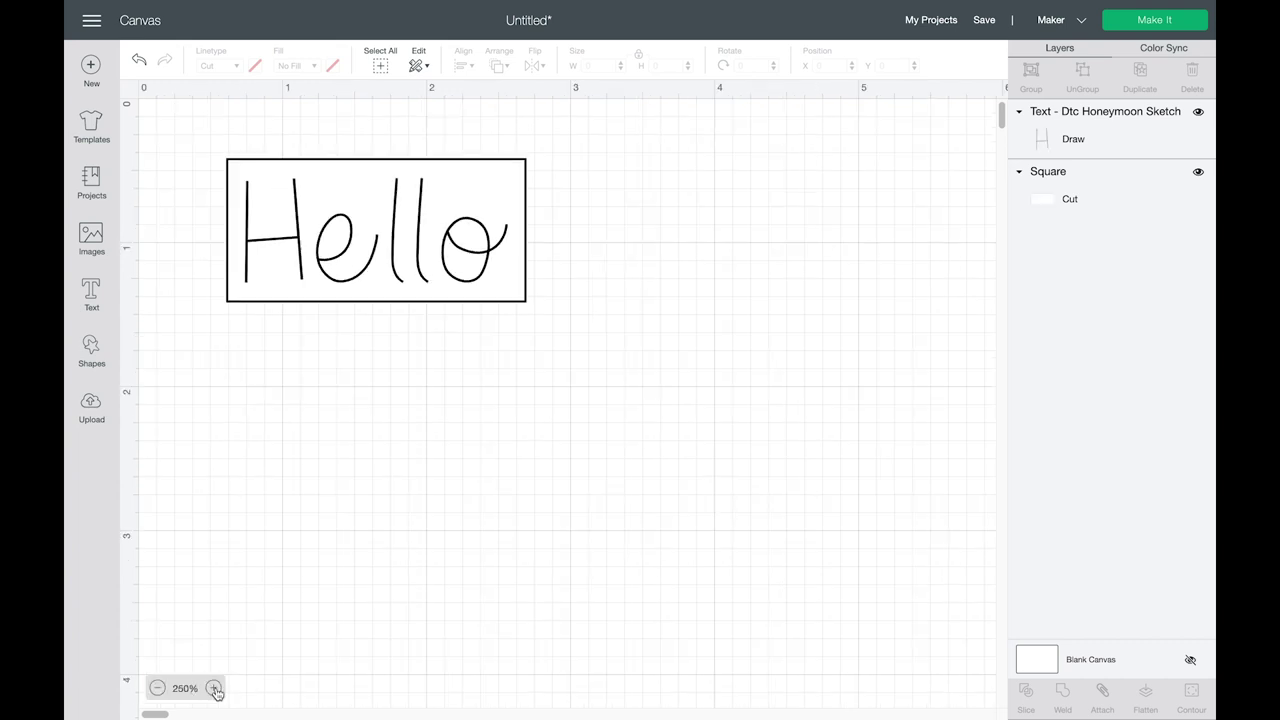
pyautogui.click(213, 688)
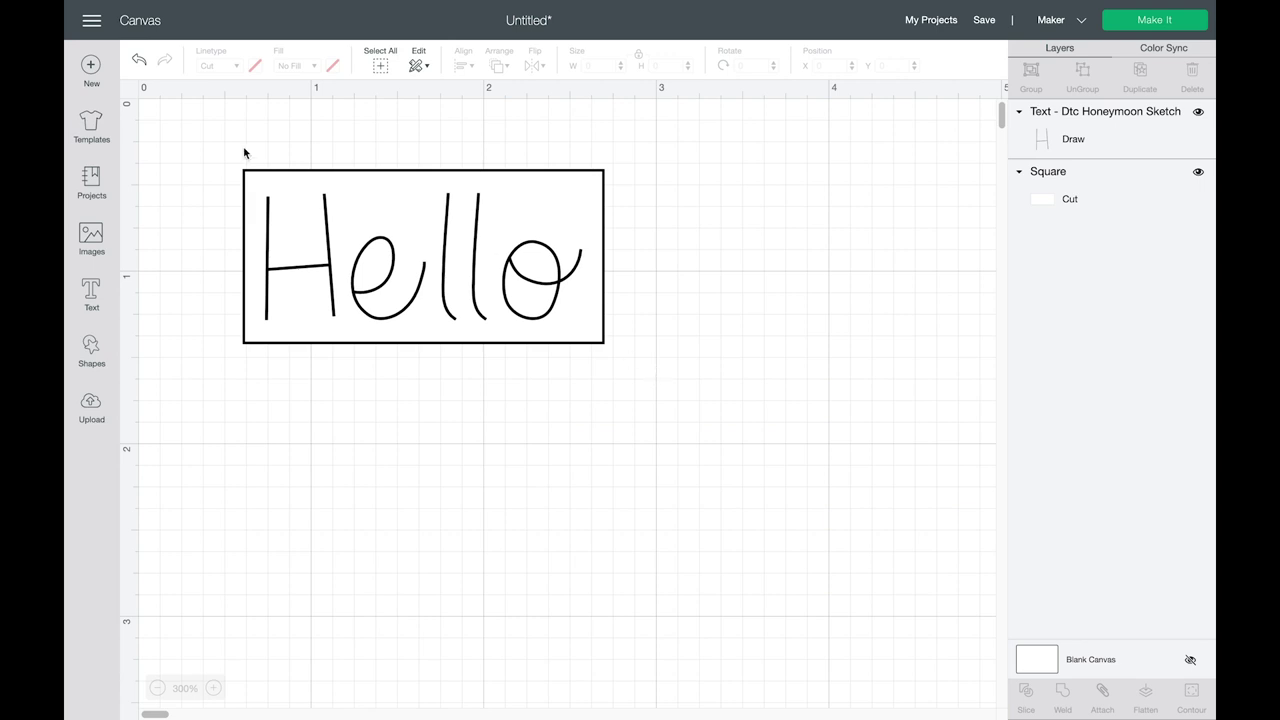
pyautogui.moveTo(183, 119); pyautogui.dragTo(740, 460)
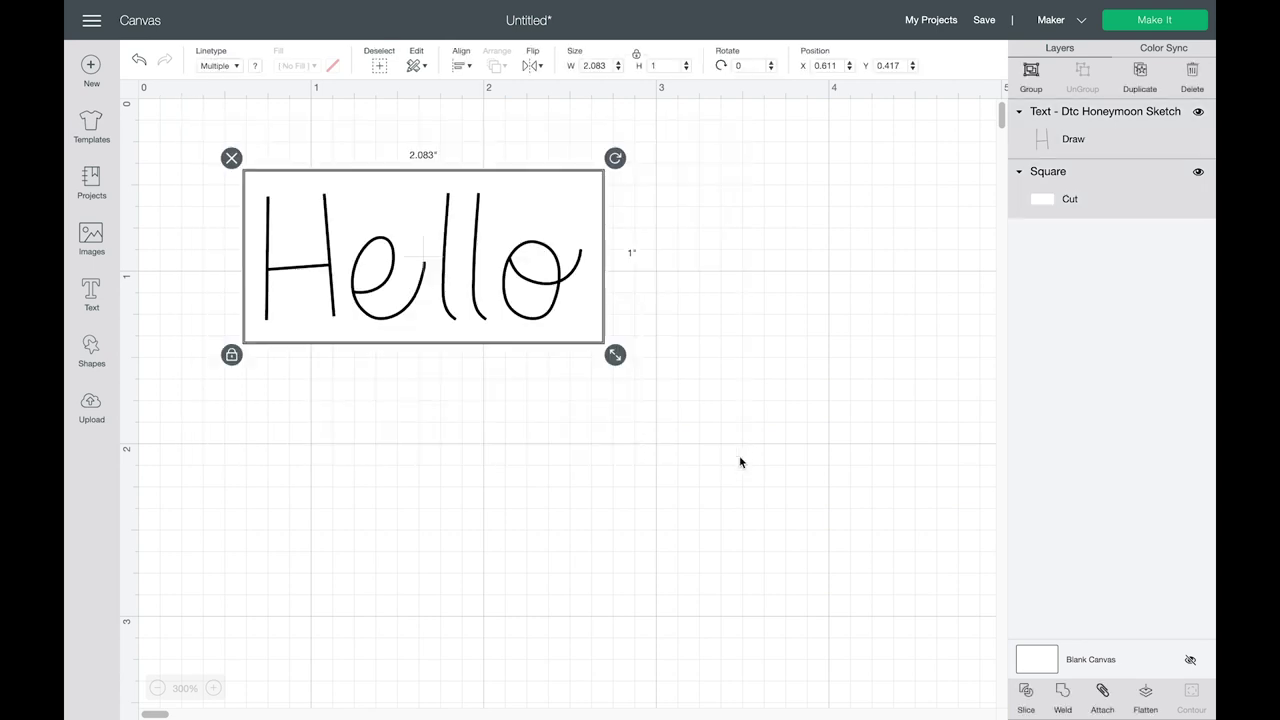
pyautogui.click(1103, 695)
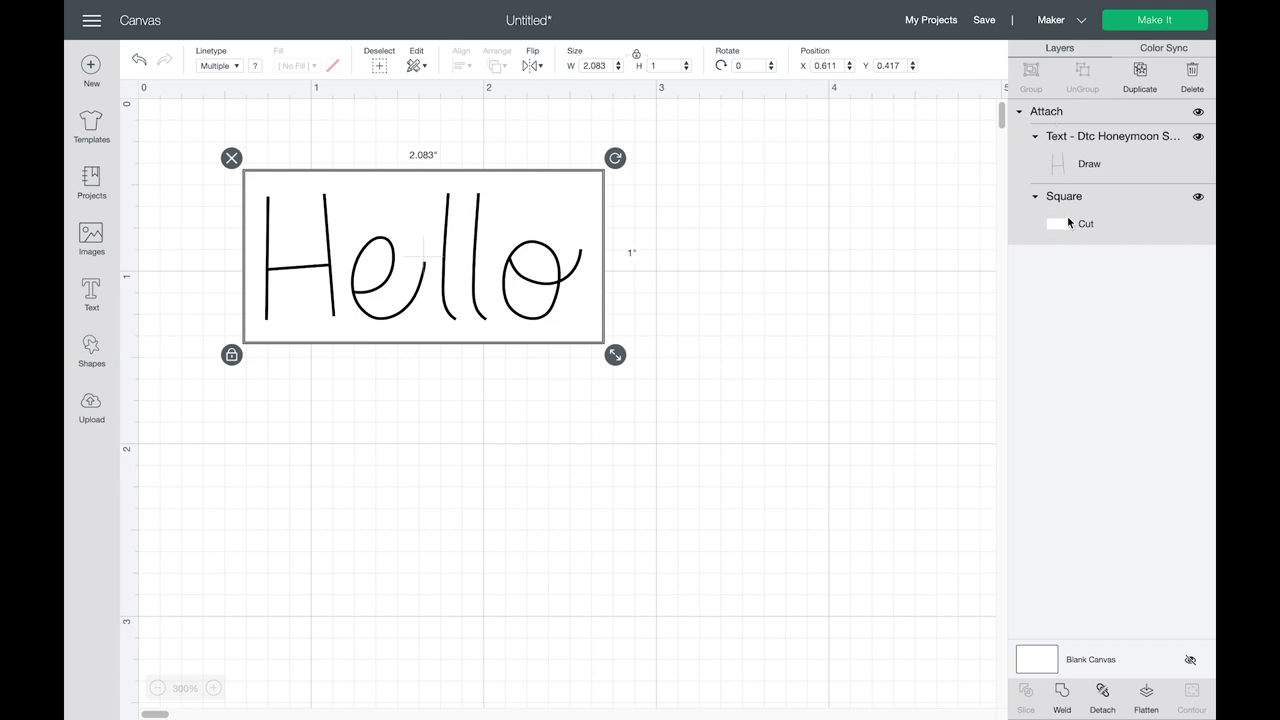
pyautogui.click(1150, 22)
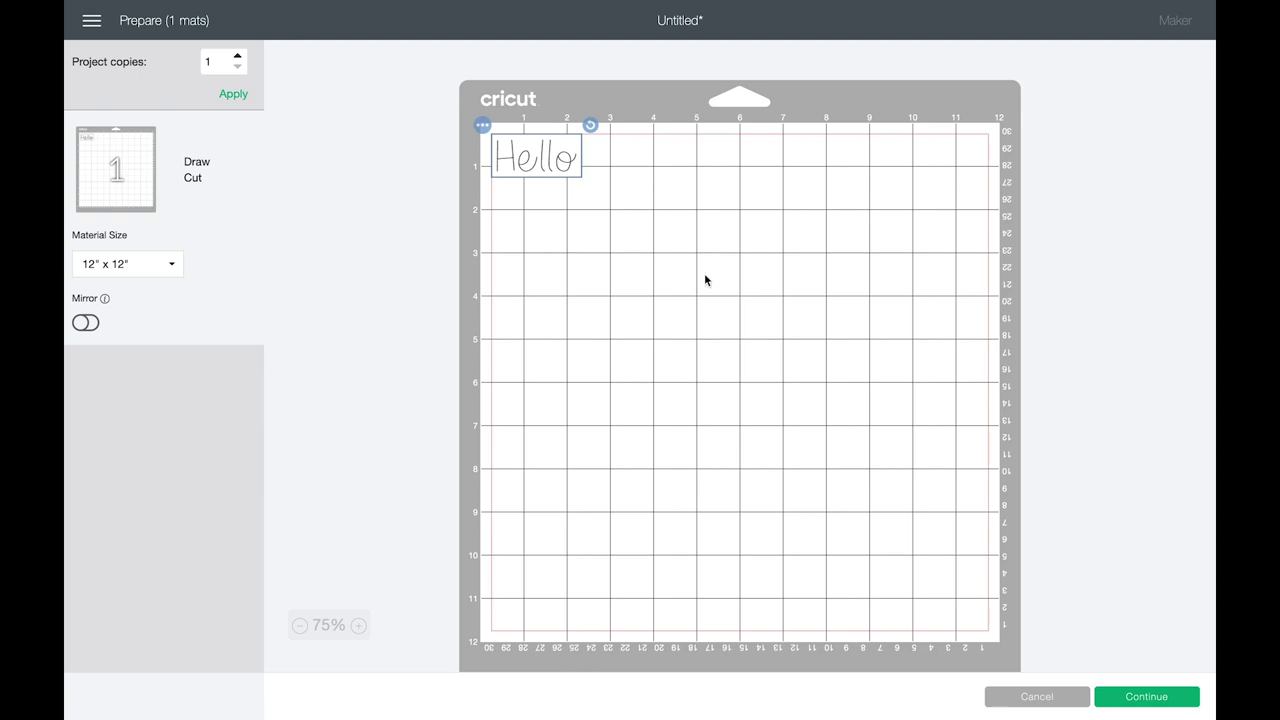
# Step: Continue to cutting and set the base material to Medium Cardstock – 80 lb (216 gsm)
pyautogui.click(1128, 700)
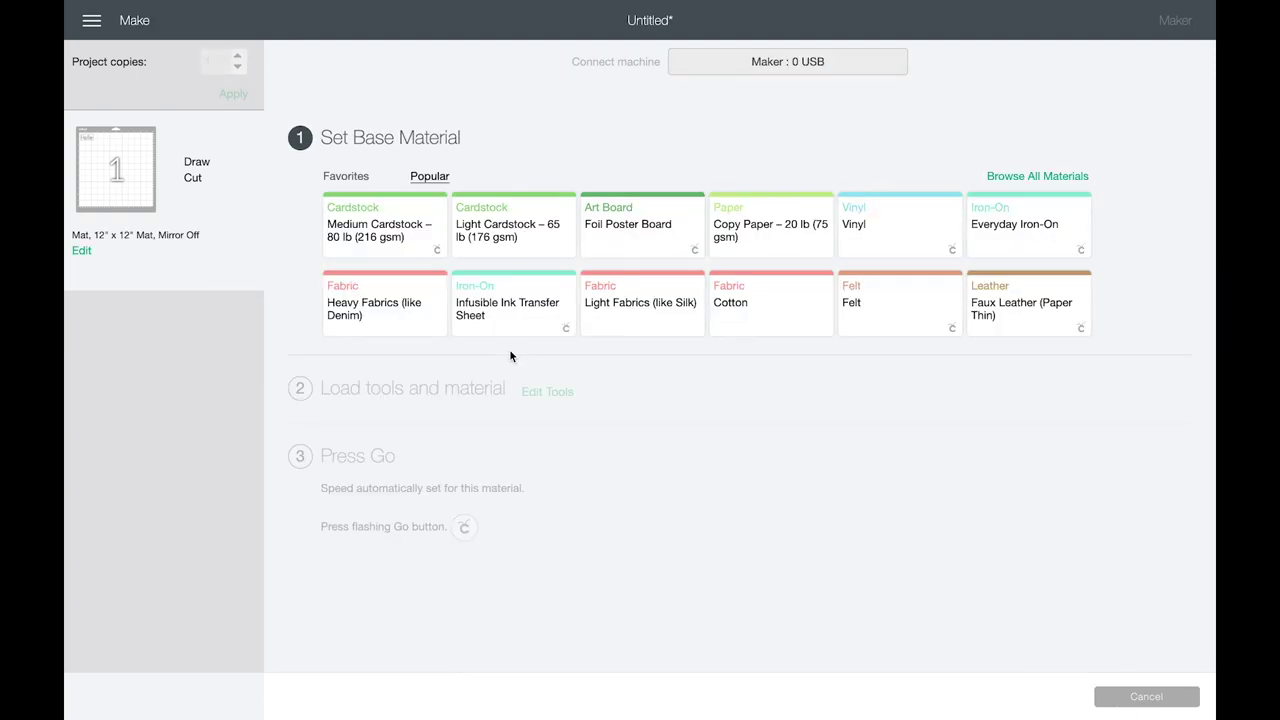
pyautogui.click(378, 244)
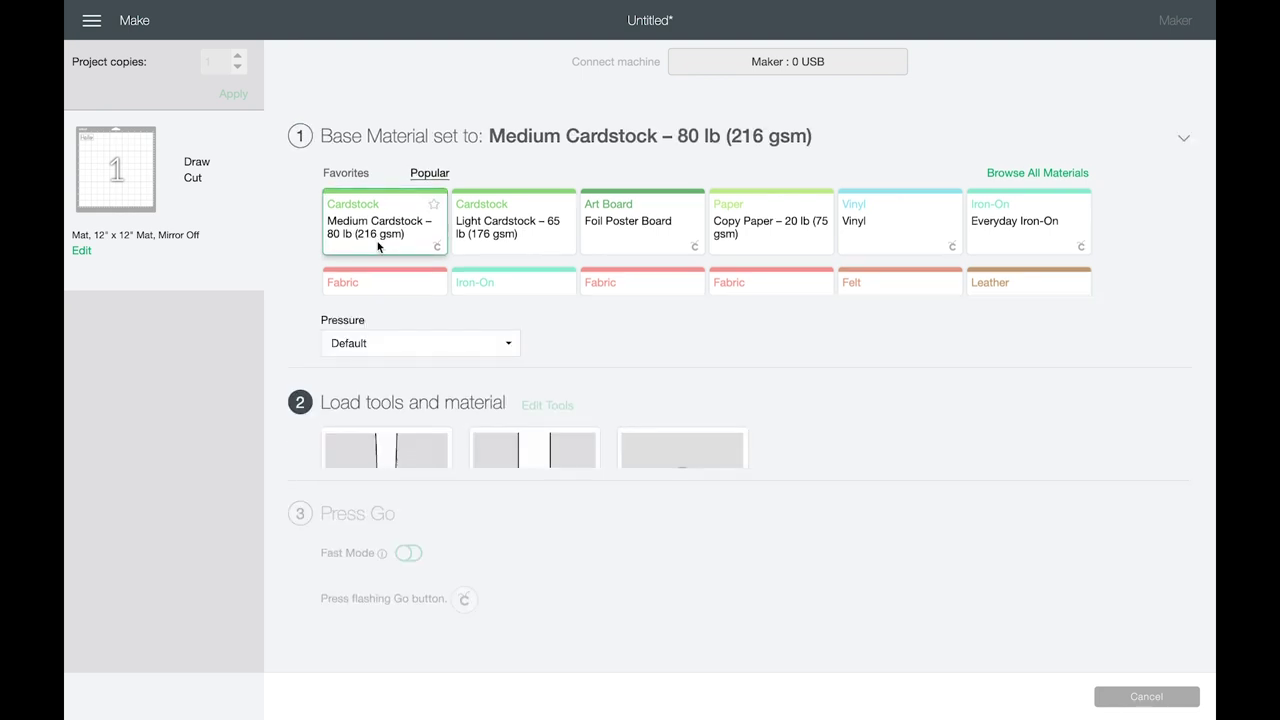
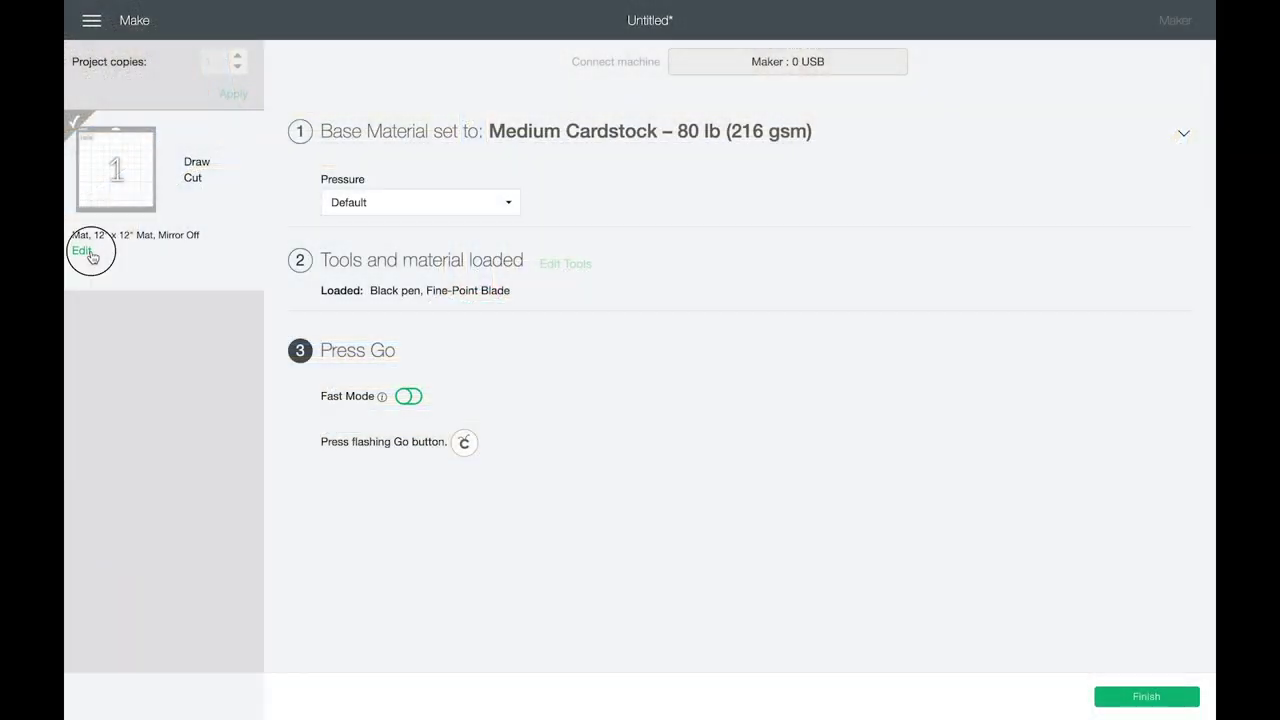
# Step: Inspect the Hello pen test's position on the 12x12 mat, then return to make settings
pyautogui.click(88, 251)
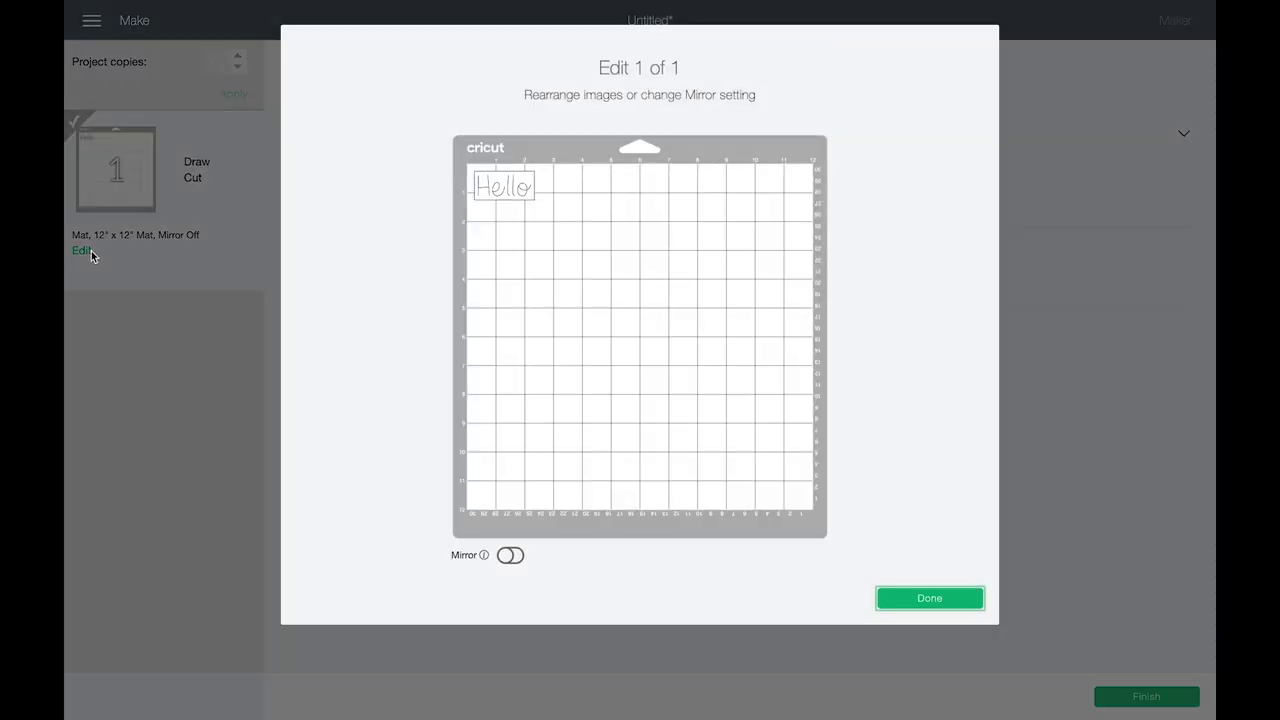
pyautogui.click(500, 190)
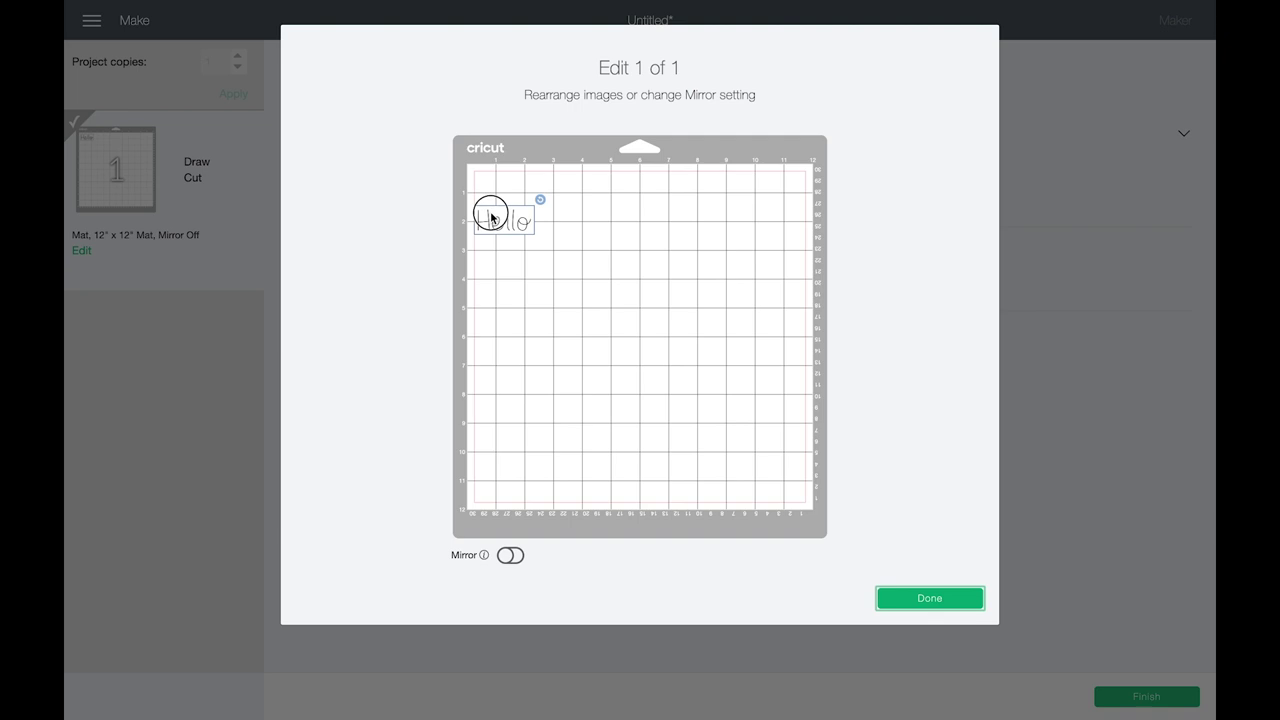
pyautogui.click(902, 598)
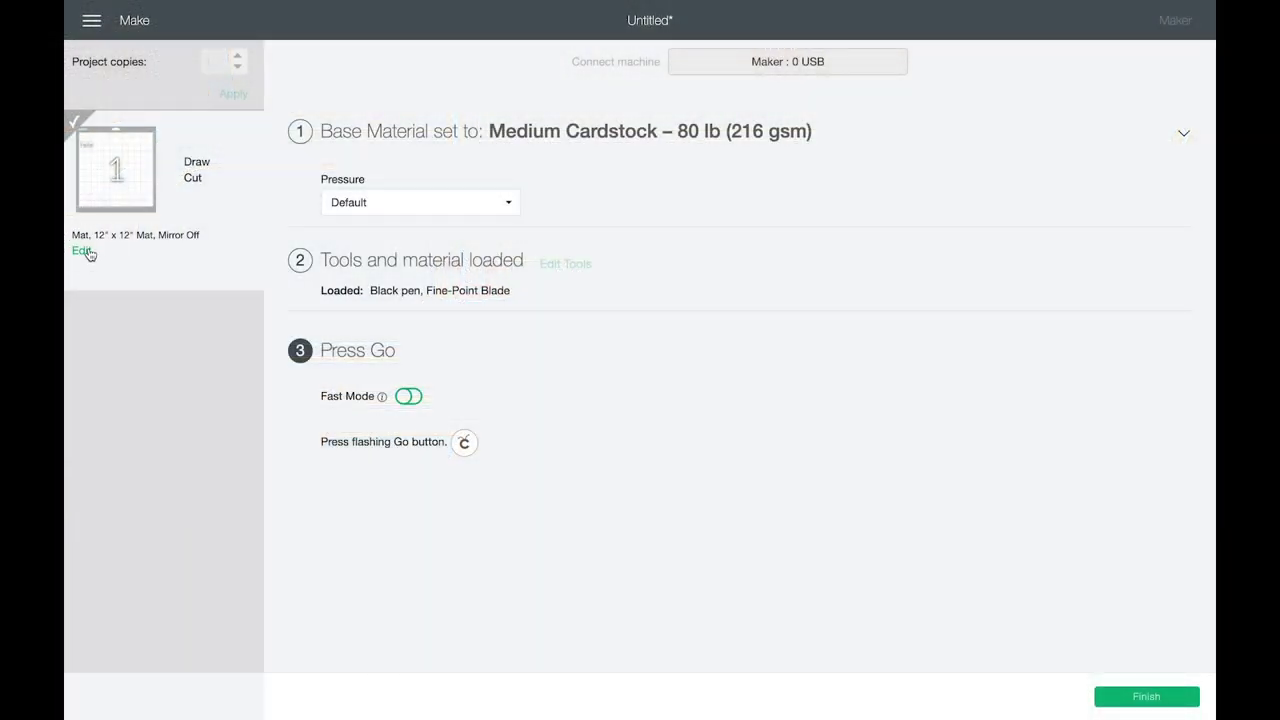
# Step: Reposition the Hello text about two inches down from the mat's top edge and confirm
pyautogui.click(81, 250)
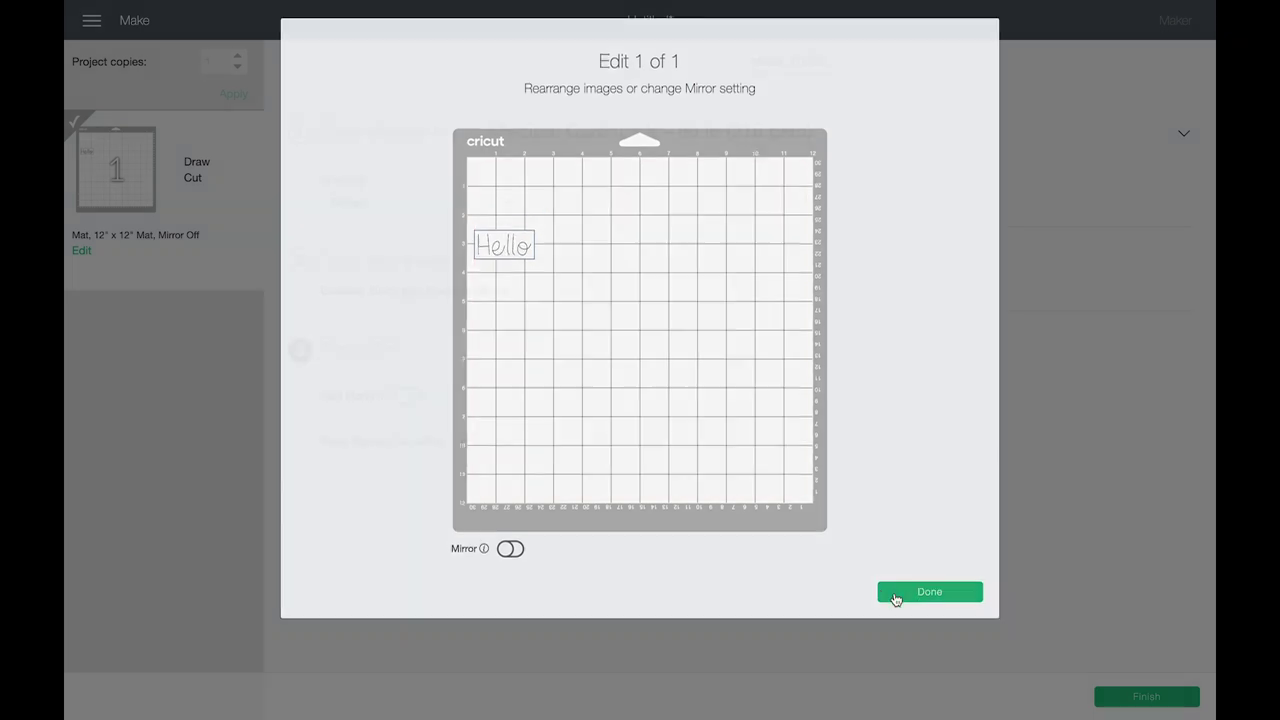
pyautogui.click(894, 597)
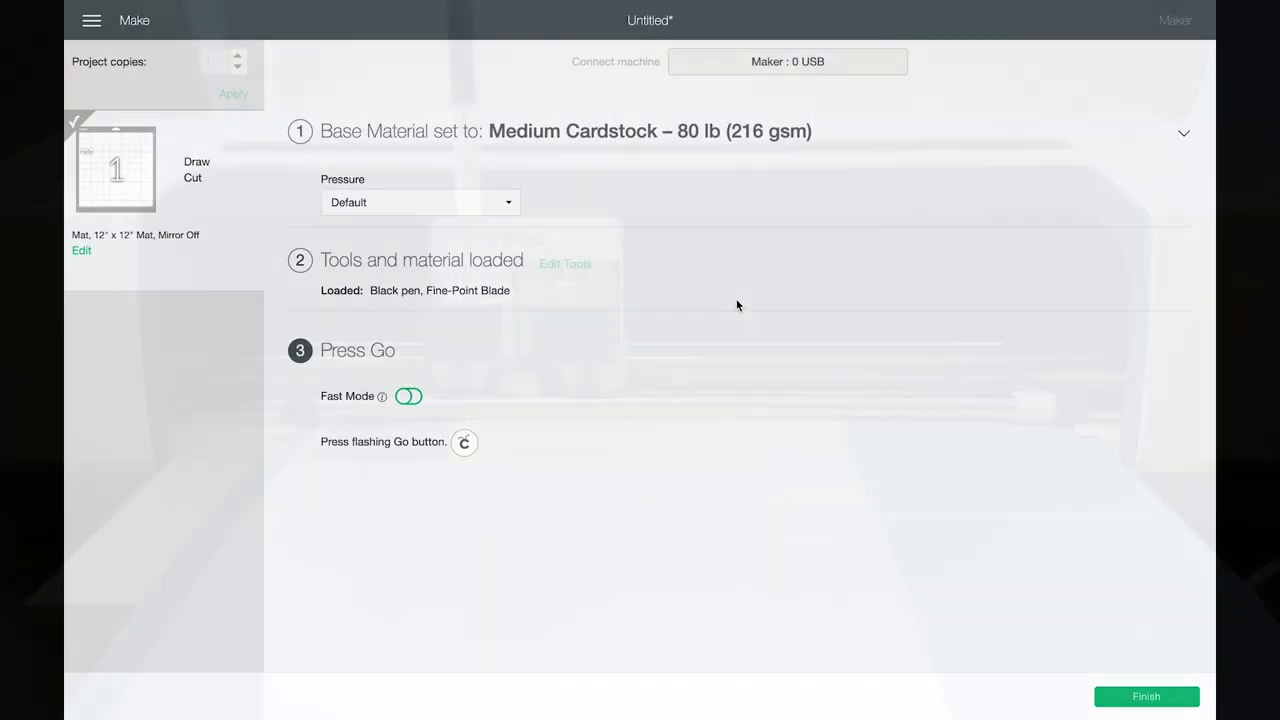